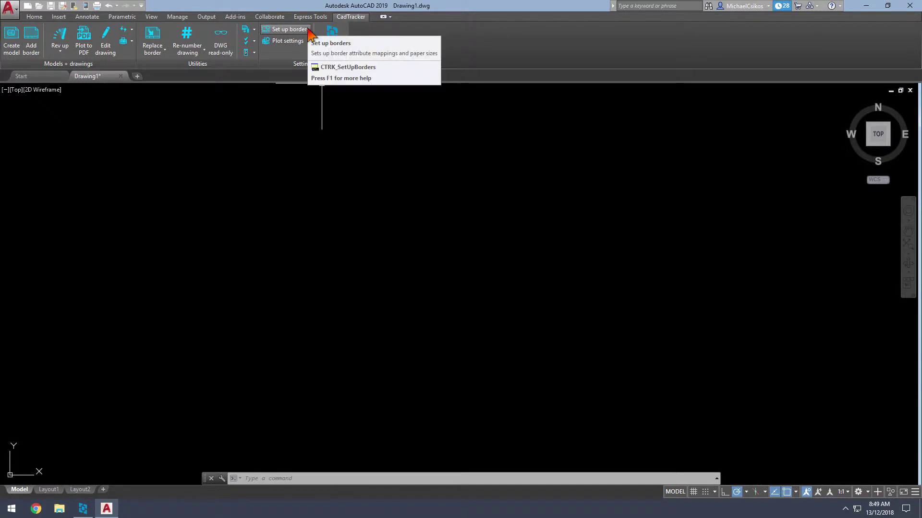
Add a new border in the border setup using "Maxwell Armstrong A1 standard.dwg" from the network's Standards\Title blocks folder.
{"action": "left_click", "coordinate": [308, 29]}
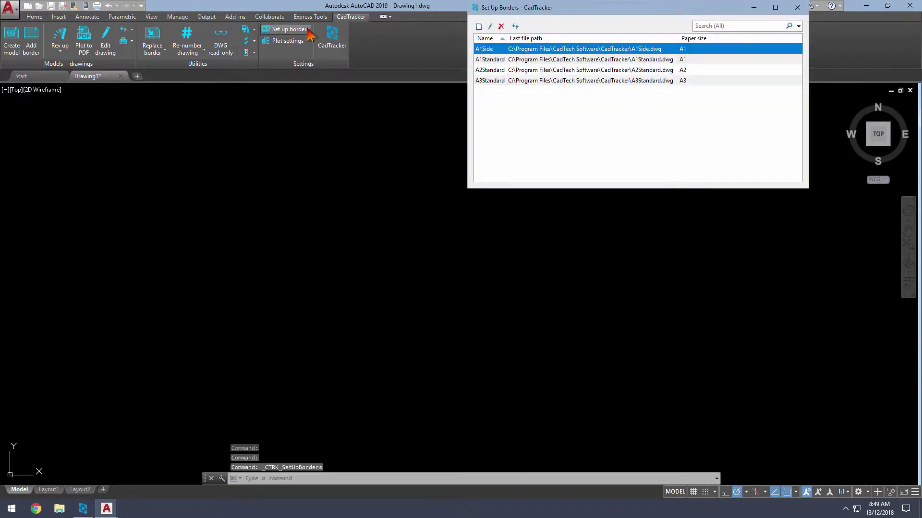
{"action": "left_click", "coordinate": [477, 27]}
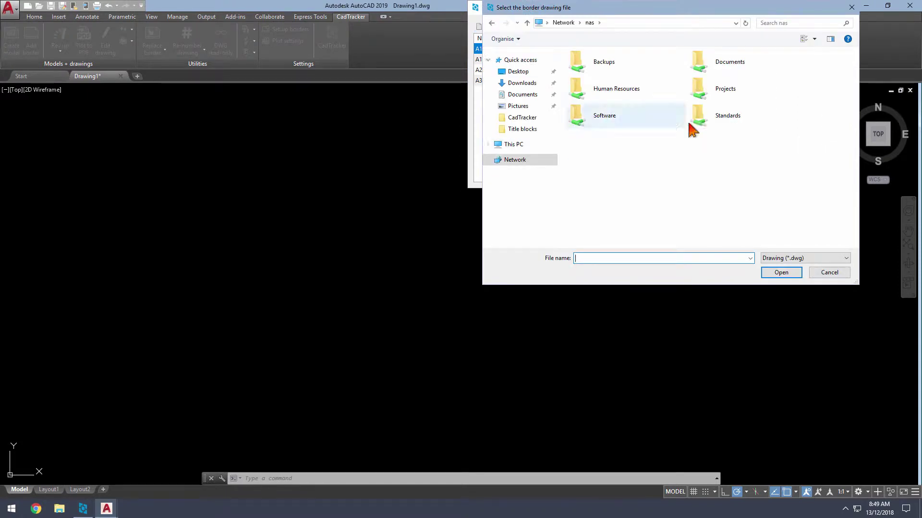
{"action": "double_click", "coordinate": [695, 121]}
{"action": "double_click", "coordinate": [616, 106]}
{"action": "double_click", "coordinate": [616, 117]}
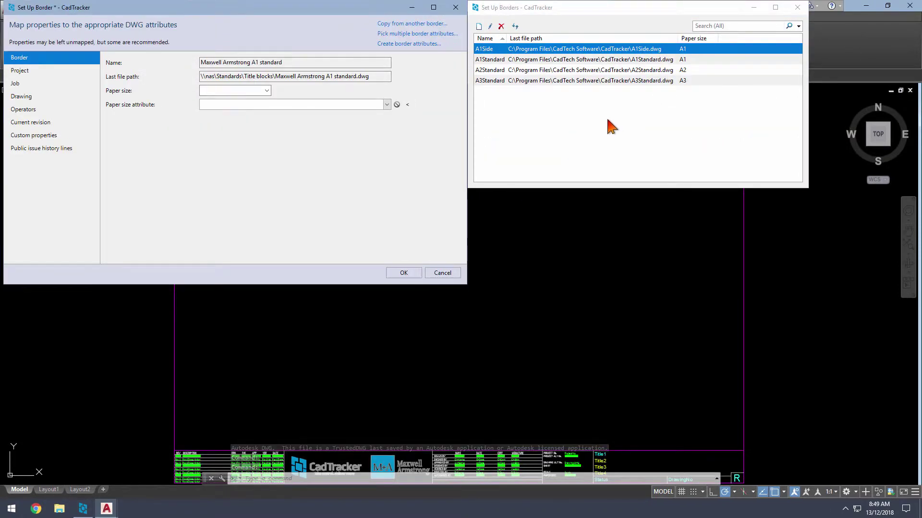
Set the border's paper size to A1 and map its paper size attribute to PaperSize.
{"action": "left_click", "coordinate": [266, 91]}
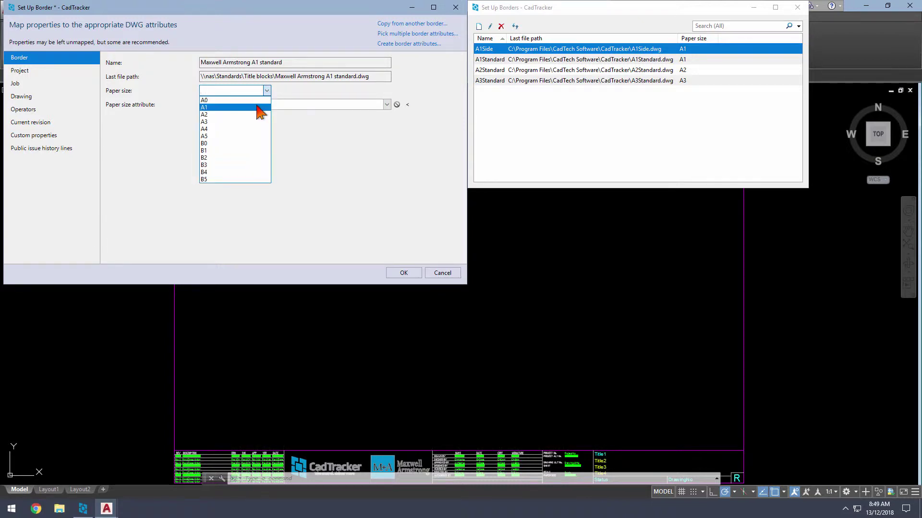
{"action": "left_click", "coordinate": [259, 108]}
{"action": "middle_click_drag", "start_coordinate": [560, 451], "coordinate": [532, 354]}
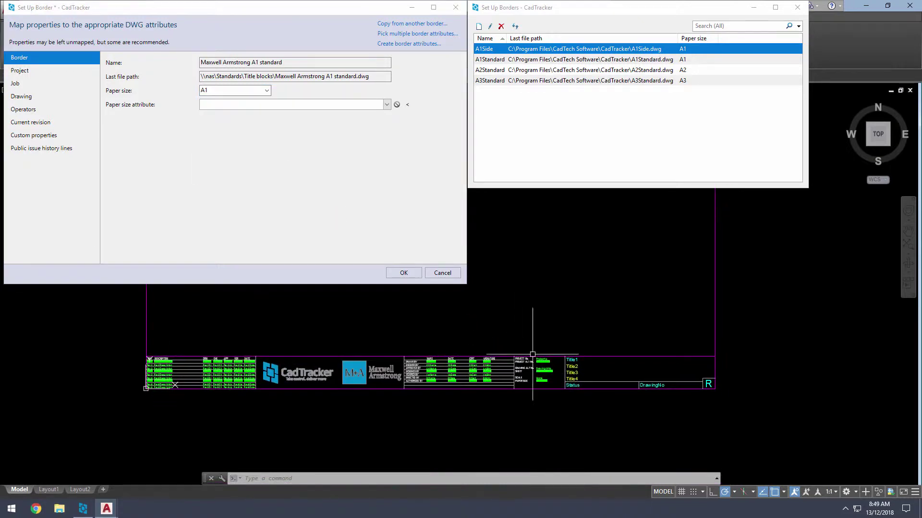
{"action": "scroll", "coordinate": [533, 354], "scroll_direction": "up", "scroll_amount": 5}
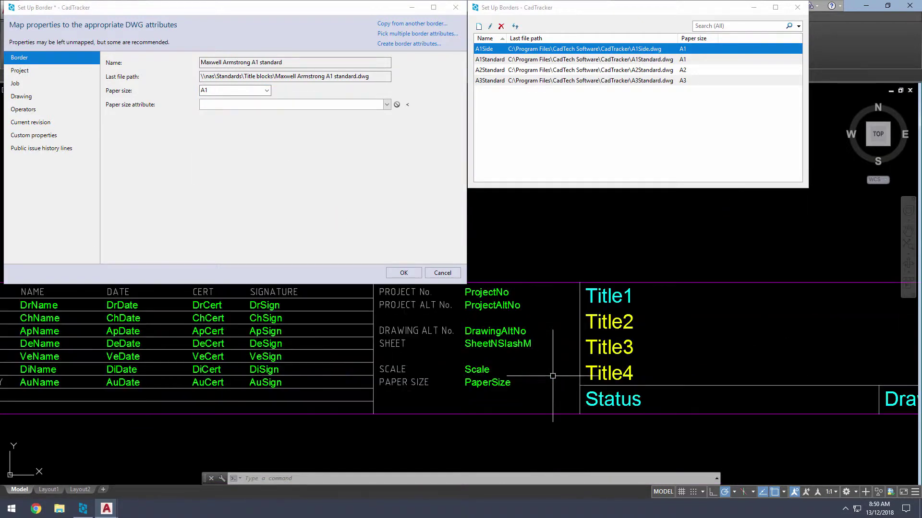
{"action": "left_click", "coordinate": [330, 104]}
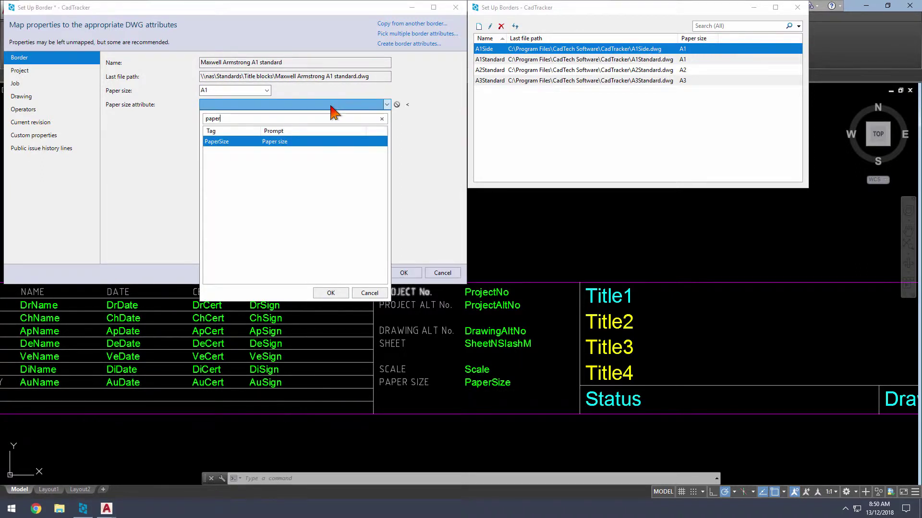
{"action": "left_click", "coordinate": [318, 143]}
Map the project number to ProjectNo and the alternative project number to the ProjectAltNo attribute in the title block.
{"action": "left_click", "coordinate": [71, 71]}
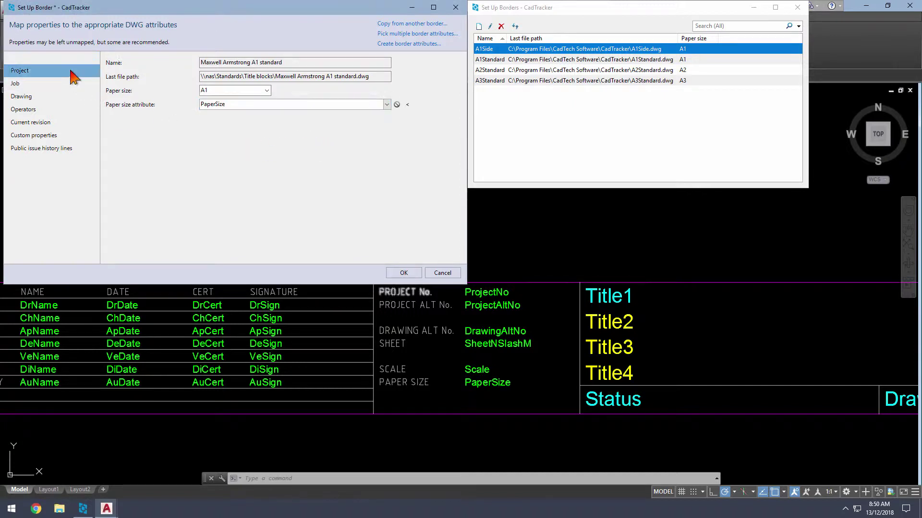
{"action": "left_click", "coordinate": [233, 66]}
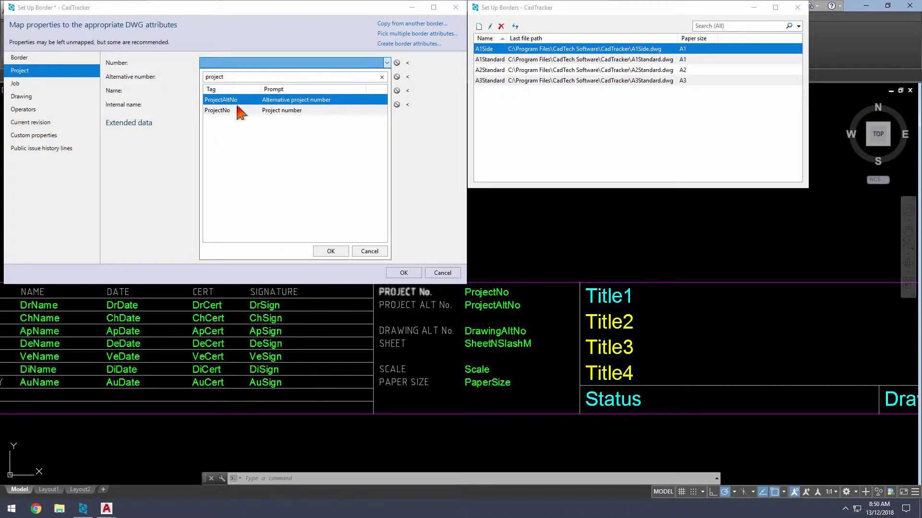
{"action": "double_click", "coordinate": [239, 112]}
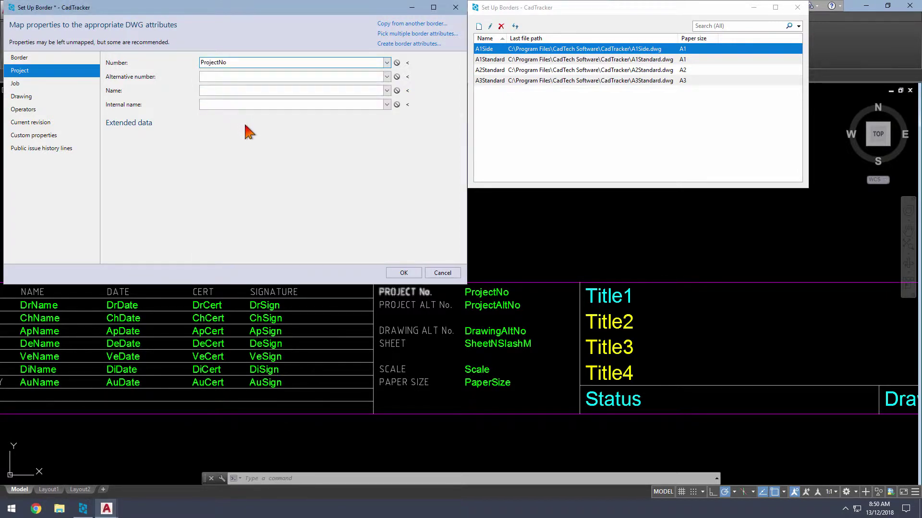
{"action": "left_click", "coordinate": [407, 77]}
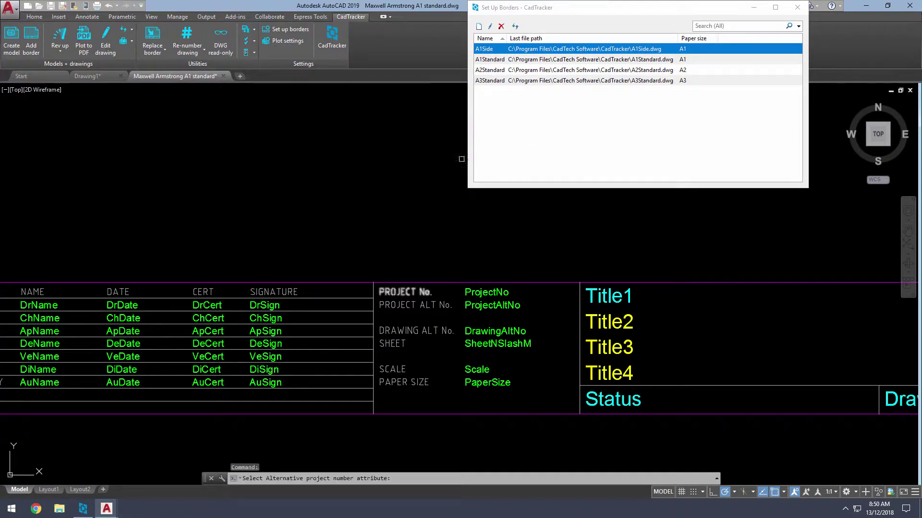
{"action": "left_click", "coordinate": [519, 306]}
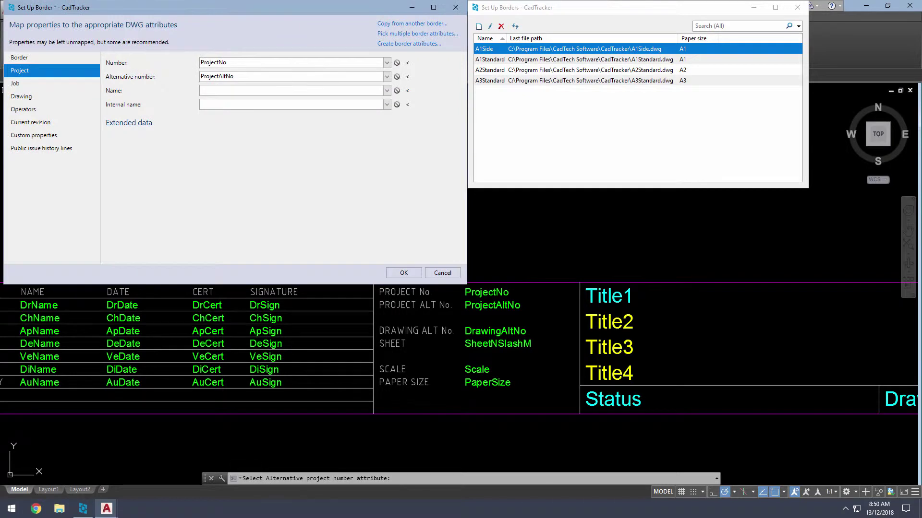
Set up picking of multiple drawing attributes: number, alternative number, Titles 1 to 4, sheet number / total and scale factor.
{"action": "left_click", "coordinate": [70, 97]}
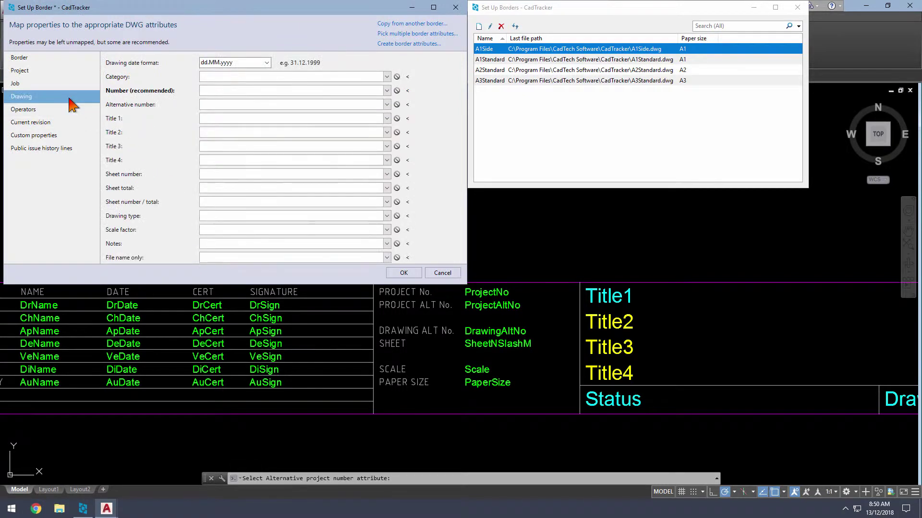
{"action": "left_click", "coordinate": [394, 33]}
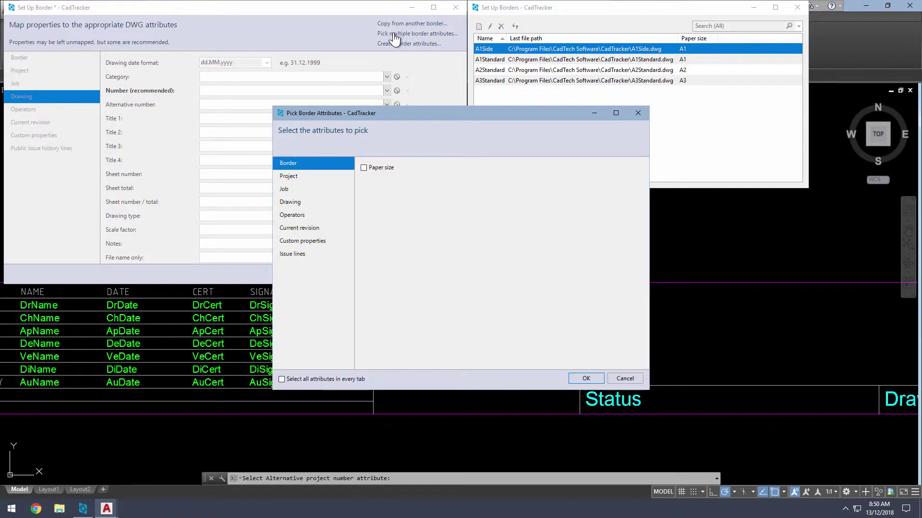
{"action": "left_click", "coordinate": [328, 202]}
{"action": "left_click", "coordinate": [378, 196]}
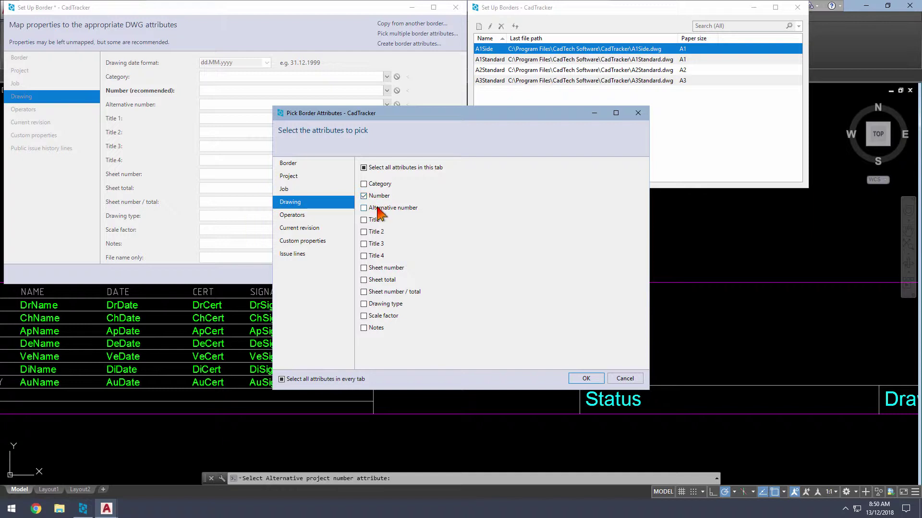
{"action": "left_click", "coordinate": [380, 208]}
{"action": "left_click", "coordinate": [377, 220]}
{"action": "left_click", "coordinate": [377, 232]}
{"action": "left_click", "coordinate": [377, 244]}
{"action": "left_click", "coordinate": [378, 257]}
Include all operator attributes plus the current revision's code and status in the attributes to pick.
{"action": "left_click", "coordinate": [331, 215]}
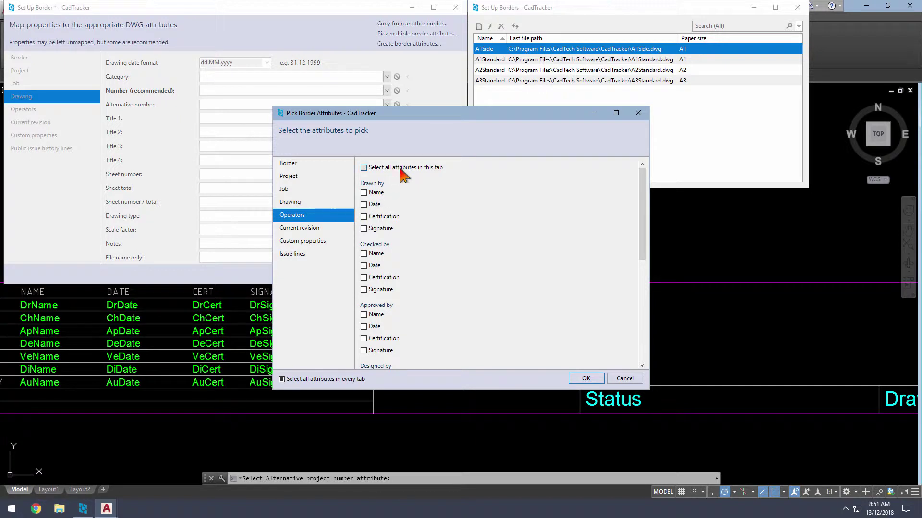
{"action": "left_click", "coordinate": [336, 228]}
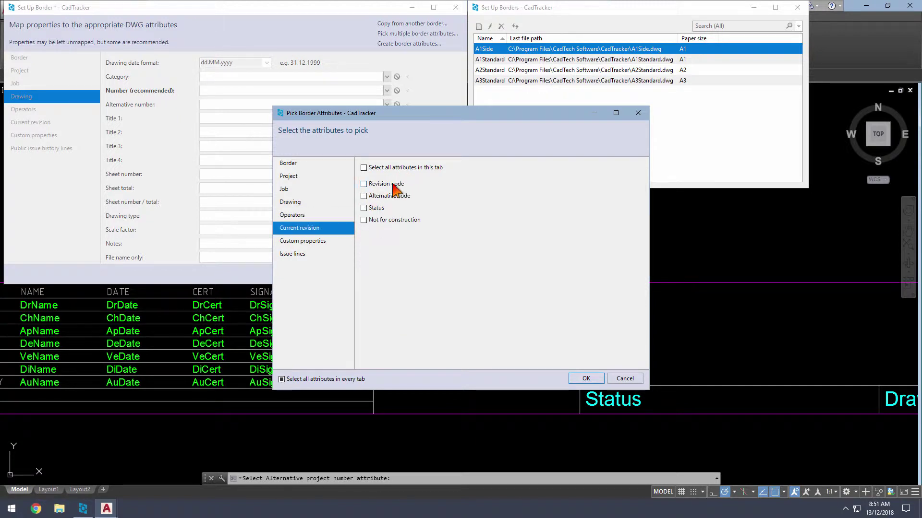
Include revision code, description, drawn by, checked by, approved by, verified by and date for one issue line, and start picking.
{"action": "left_click", "coordinate": [329, 255]}
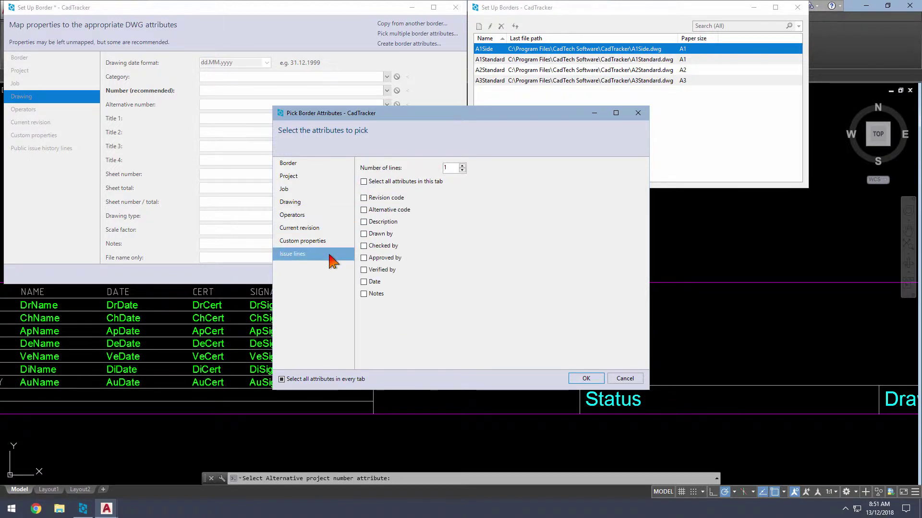
{"action": "left_click", "coordinate": [395, 198]}
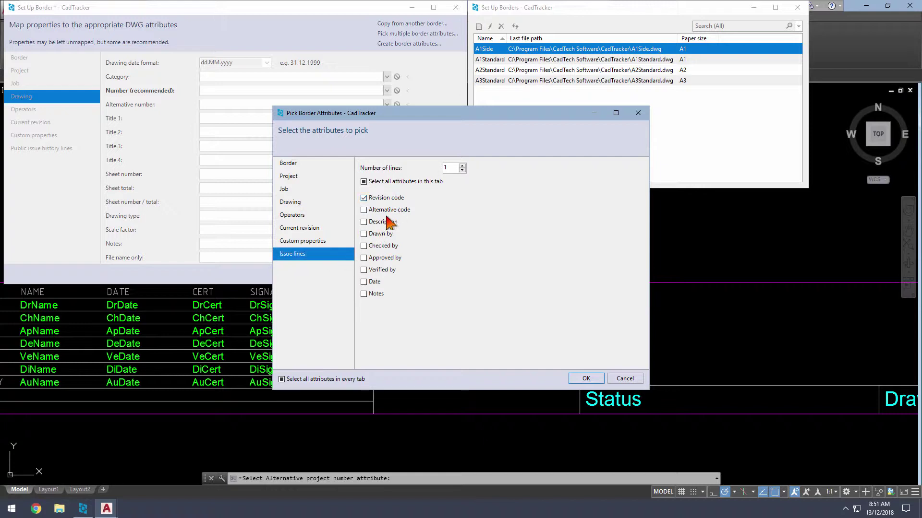
{"action": "left_click", "coordinate": [392, 222]}
{"action": "left_click", "coordinate": [389, 233]}
{"action": "left_click", "coordinate": [389, 246]}
{"action": "left_click", "coordinate": [386, 258]}
{"action": "left_click", "coordinate": [382, 272]}
{"action": "left_click", "coordinate": [377, 283]}
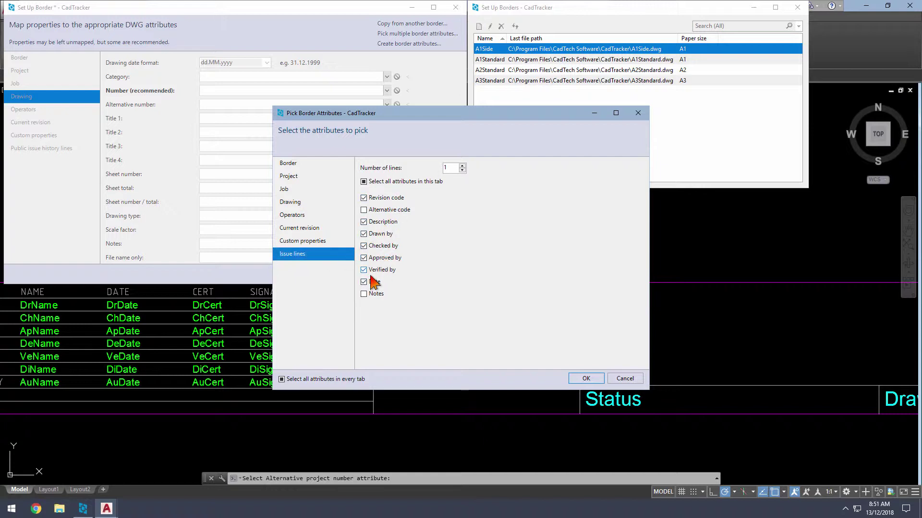
{"action": "left_click", "coordinate": [577, 379]}
Pick the title block's DrawingNo, DrawingAltNo, Title1 to Title4, SheetNSlashM and Scale attributes for the matching drawing properties.
{"action": "mouse_move", "coordinate": [744, 361]}
{"action": "middle_mouse_down"}
{"action": "mouse_move", "coordinate": [609, 345]}
{"action": "mouse_move", "coordinate": [453, 344]}
{"action": "middle_mouse_up"}
{"action": "left_click", "coordinate": [619, 382]}
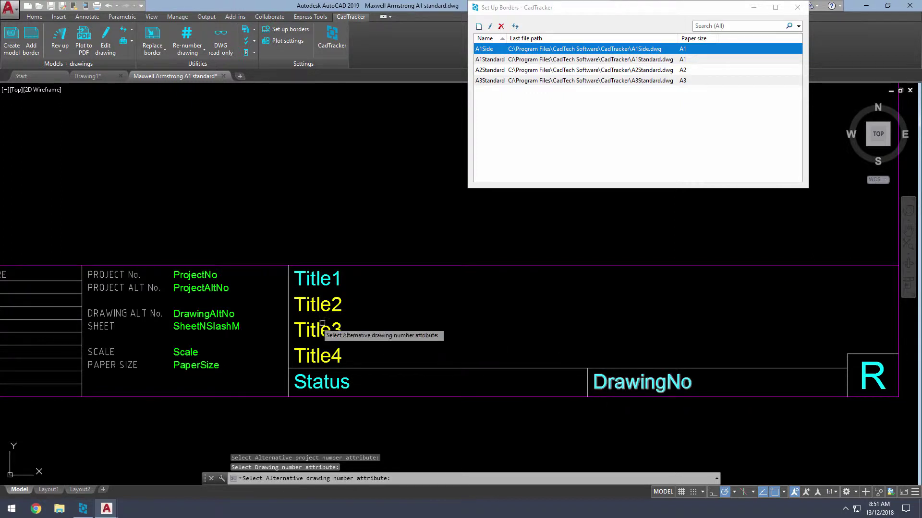
{"action": "left_click", "coordinate": [226, 314]}
{"action": "left_click", "coordinate": [330, 281]}
{"action": "left_click", "coordinate": [329, 305]}
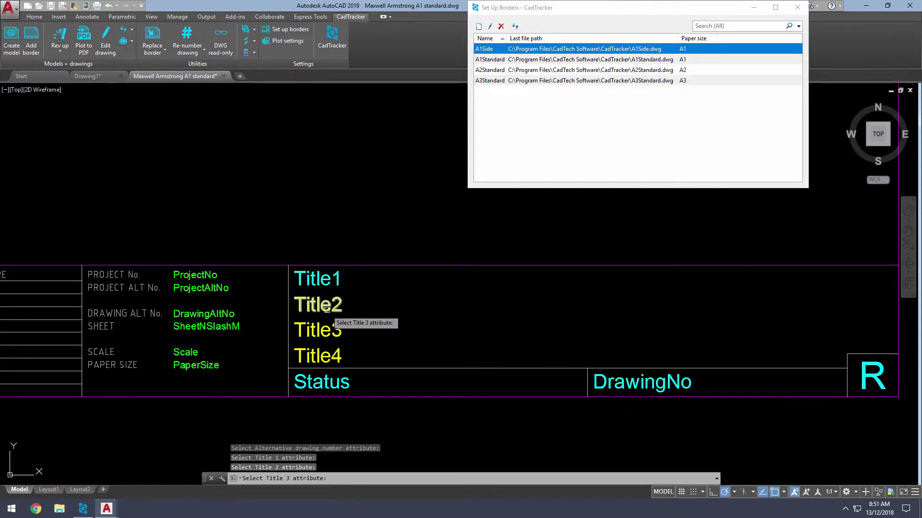
{"action": "left_click", "coordinate": [328, 331]}
{"action": "left_click", "coordinate": [327, 356]}
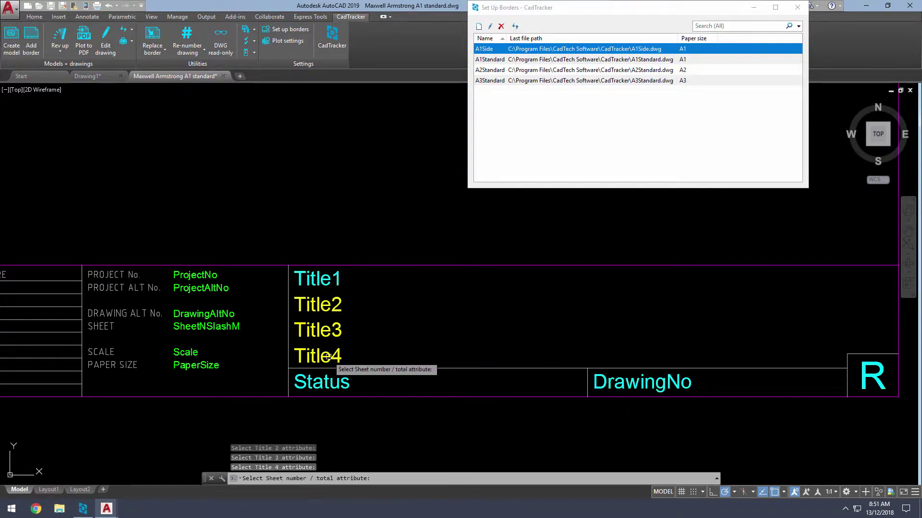
{"action": "left_click", "coordinate": [224, 326]}
{"action": "left_click", "coordinate": [192, 352]}
Pick the name, date, certification and signature attributes for the drawn by, checked by and approved by rows.
{"action": "middle_click_drag", "start_coordinate": [212, 349], "coordinate": [658, 348]}
{"action": "left_click", "coordinate": [194, 287]}
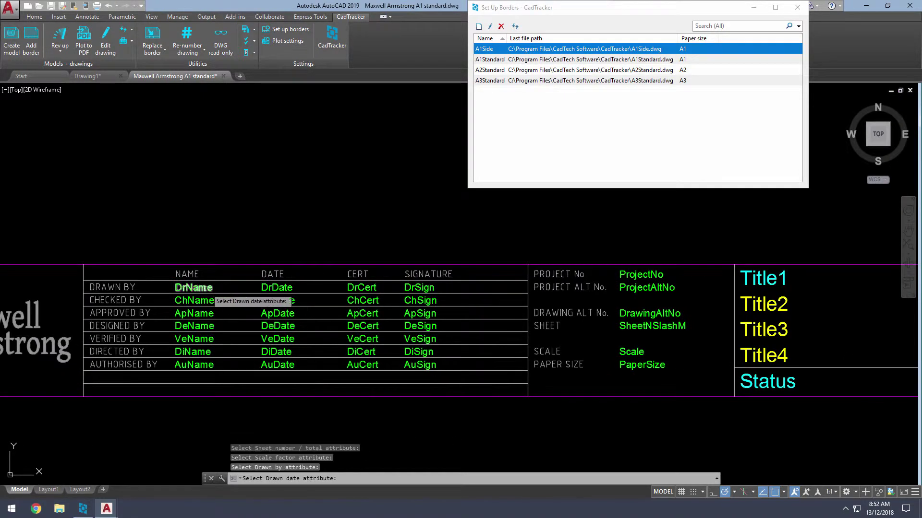
{"action": "left_click", "coordinate": [277, 287]}
{"action": "left_click", "coordinate": [361, 288]}
{"action": "left_click", "coordinate": [419, 287]}
{"action": "left_click", "coordinate": [194, 300]}
{"action": "left_click", "coordinate": [277, 300]}
{"action": "left_click", "coordinate": [363, 300]}
{"action": "left_click", "coordinate": [420, 300]}
{"action": "left_click", "coordinate": [193, 313]}
{"action": "left_click", "coordinate": [278, 313]}
{"action": "left_click", "coordinate": [363, 313]}
{"action": "left_click", "coordinate": [420, 313]}
Pick the name, date, certification and signature attributes for the designed, verified, directed and authorised by rows.
{"action": "left_click", "coordinate": [194, 326]}
{"action": "left_click", "coordinate": [277, 326]}
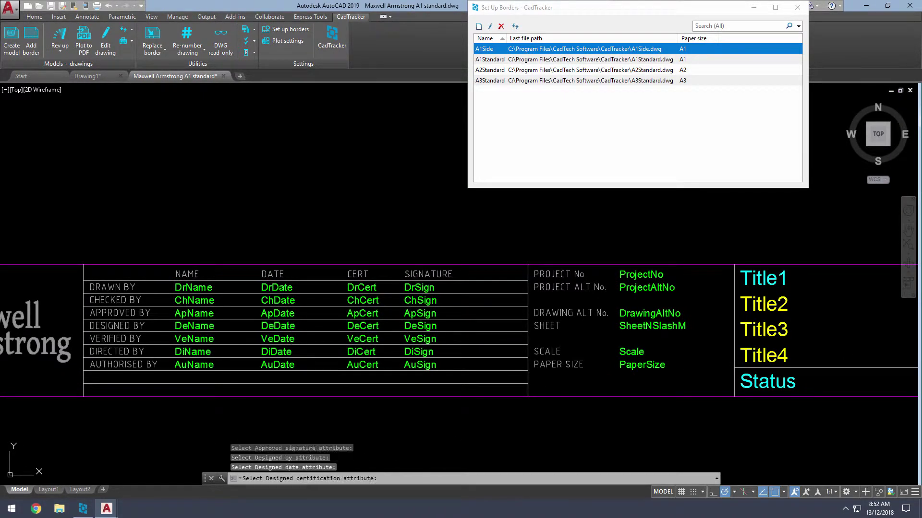
{"action": "left_click", "coordinate": [278, 352]}
{"action": "left_click", "coordinate": [362, 352]}
{"action": "left_click", "coordinate": [419, 352]}
{"action": "left_click", "coordinate": [278, 364]}
{"action": "left_click", "coordinate": [362, 365]}
{"action": "left_click", "coordinate": [420, 364]}
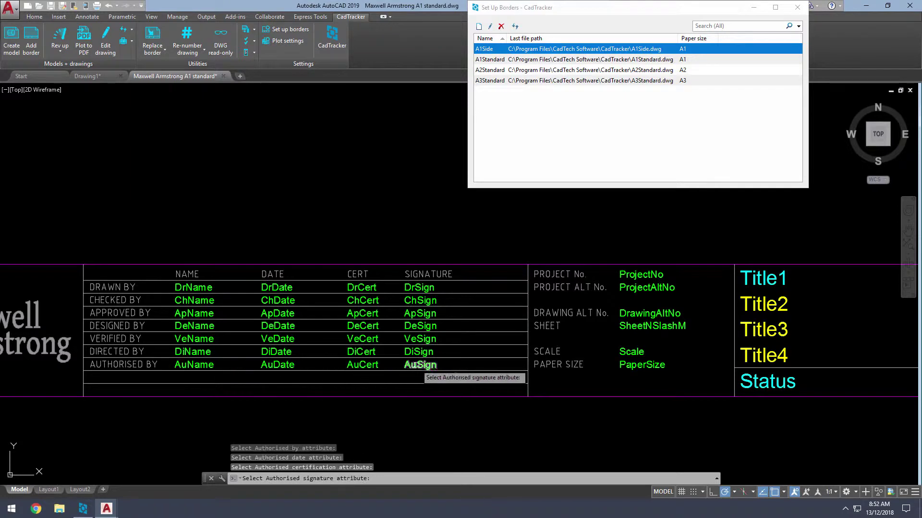
Pick the R attribute as the current revision code and Status as the revision status.
{"action": "middle_click_drag", "start_coordinate": [797, 413], "coordinate": [288, 412]}
{"action": "left_click", "coordinate": [808, 376]}
{"action": "left_click", "coordinate": [257, 381]}
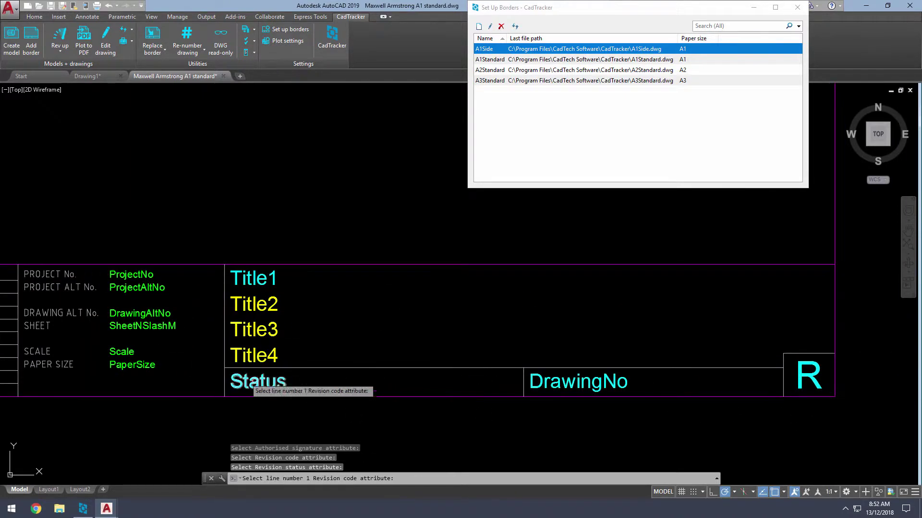
Pick the first revision row's attributes for issue line 1: Rev1, Rev1Description, Rev1Dr, Rev1Ch, Rev1Ap, Rev1Ve and Rev1Date.
{"action": "scroll", "coordinate": [336, 345], "scroll_direction": "down", "scroll_amount": 3}
{"action": "scroll", "coordinate": [365, 343], "scroll_direction": "up", "scroll_amount": 2}
{"action": "scroll", "coordinate": [186, 331], "scroll_direction": "up", "scroll_amount": 5}
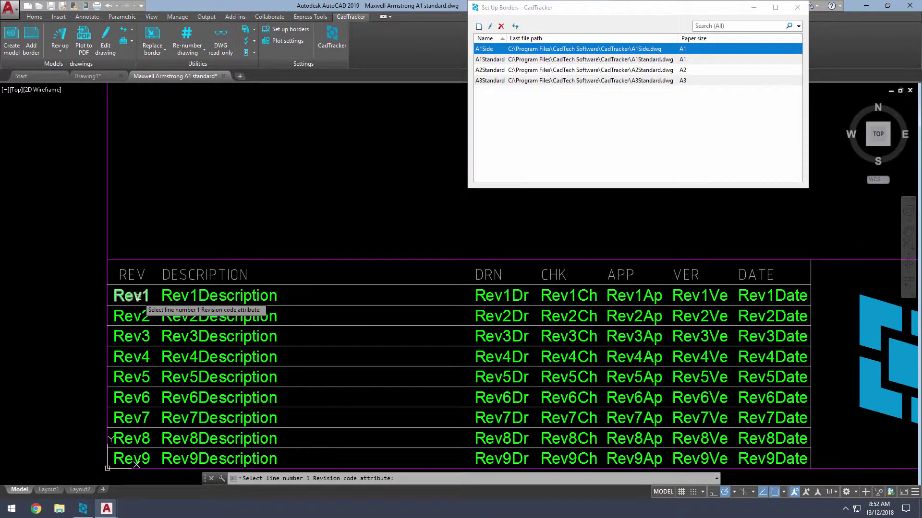
{"action": "left_click", "coordinate": [131, 295]}
{"action": "left_click", "coordinate": [219, 295]}
{"action": "left_click", "coordinate": [501, 295]}
{"action": "left_click", "coordinate": [568, 295]}
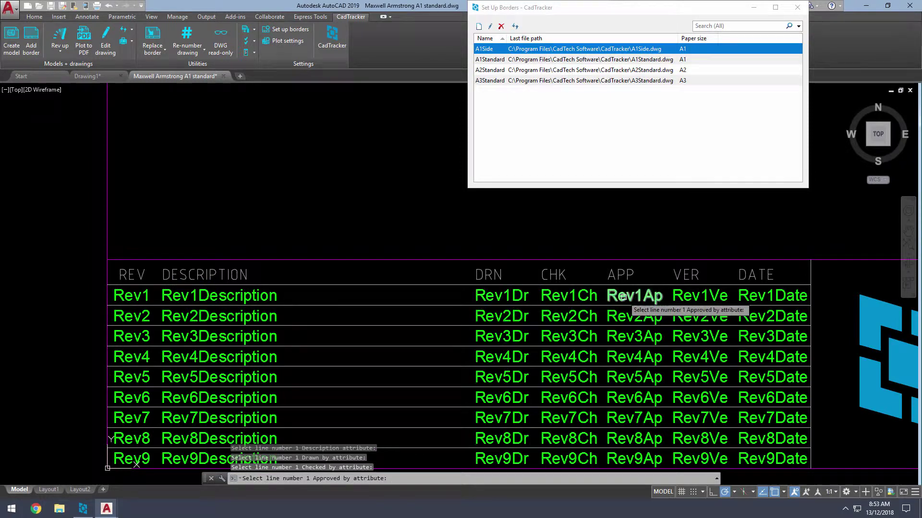
{"action": "left_click", "coordinate": [634, 295]}
{"action": "left_click", "coordinate": [700, 295]}
{"action": "left_click", "coordinate": [774, 295]}
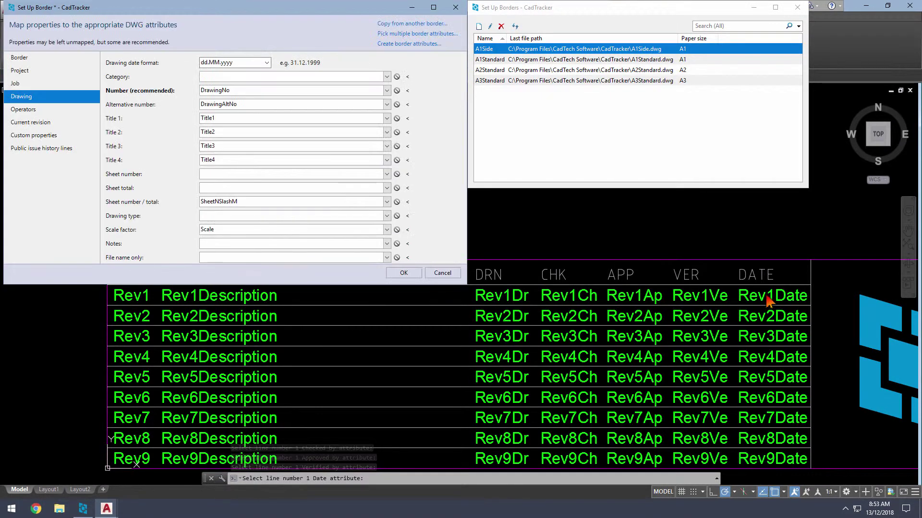
Enlarge the border setup window and add public issue history lines 2 to 9.
{"action": "left_click", "coordinate": [62, 149]}
{"action": "left_click_drag", "start_coordinate": [132, 284], "coordinate": [132, 306]}
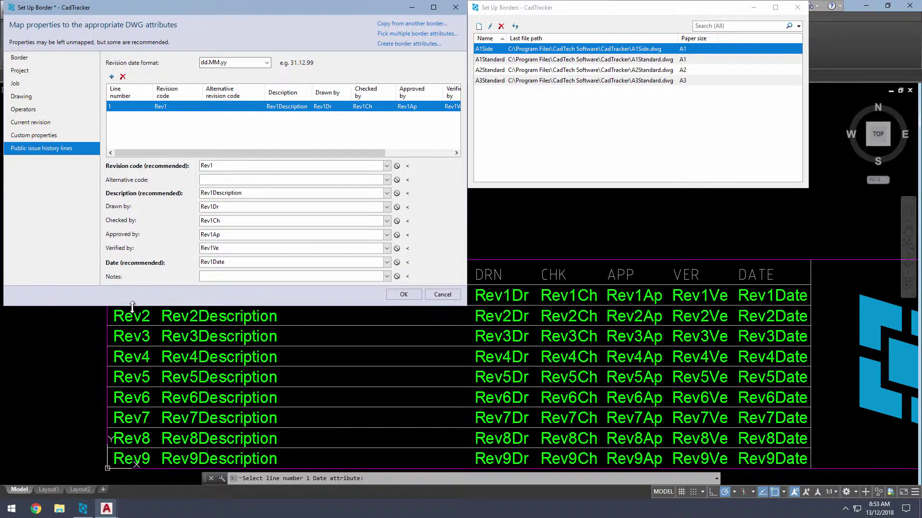
{"action": "left_click_drag", "start_coordinate": [468, 225], "coordinate": [559, 226]}
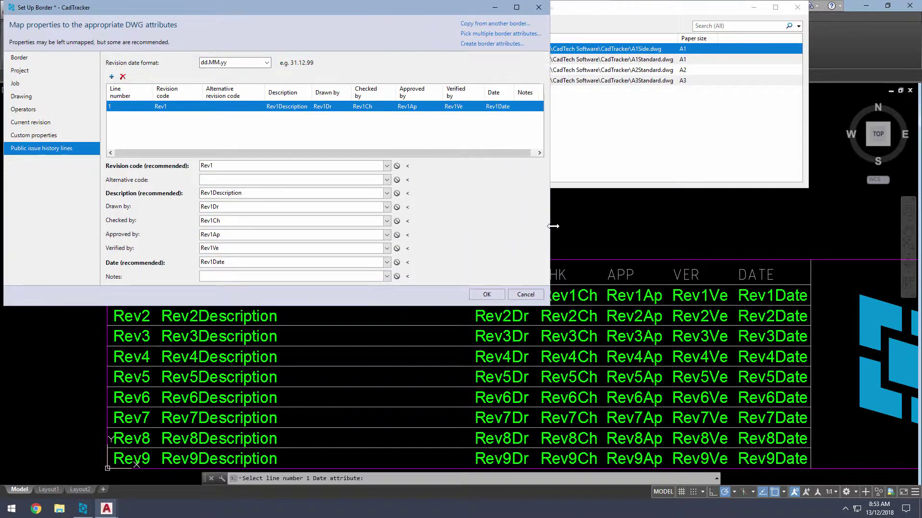
{"action": "left_click", "coordinate": [111, 77]}
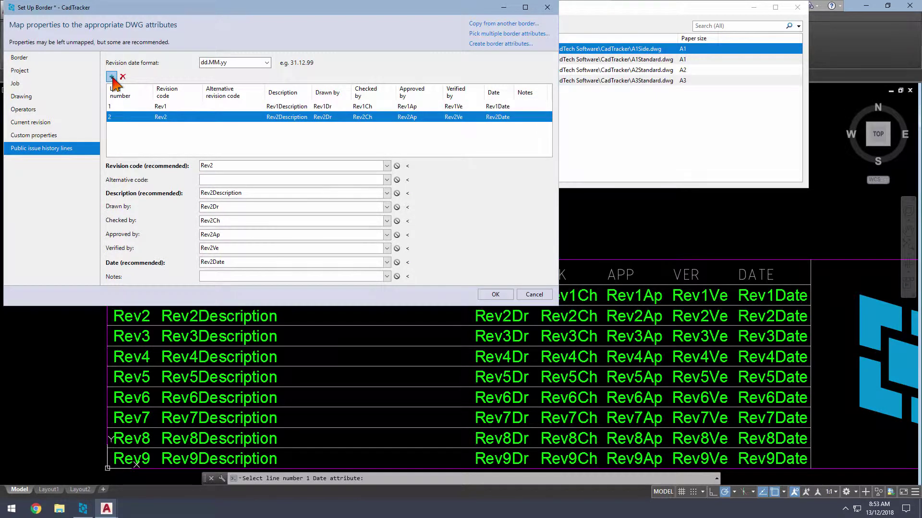
{"action": "left_click", "coordinate": [111, 76]}
{"action": "left_click", "coordinate": [111, 77]}
{"action": "left_click", "coordinate": [111, 77]}
{"action": "left_click", "coordinate": [111, 76]}
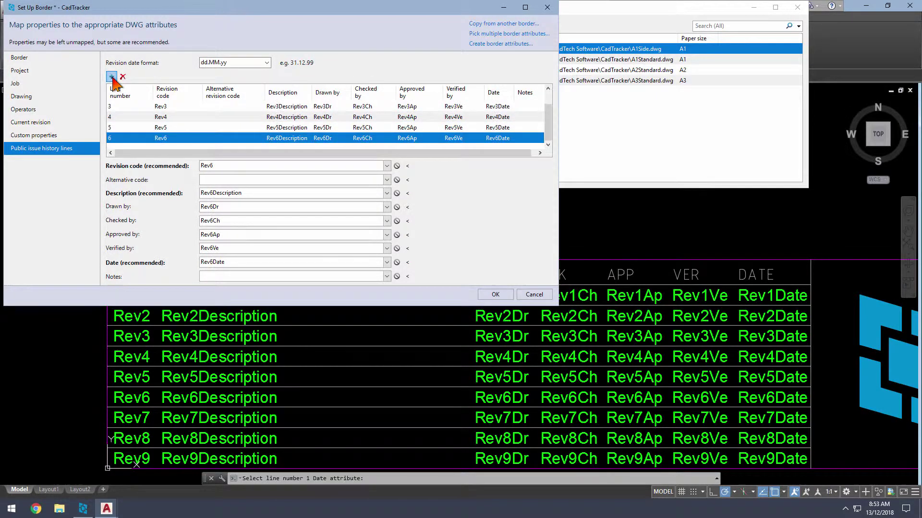
{"action": "left_click", "coordinate": [112, 77]}
{"action": "left_click", "coordinate": [111, 77]}
{"action": "left_click", "coordinate": [112, 77]}
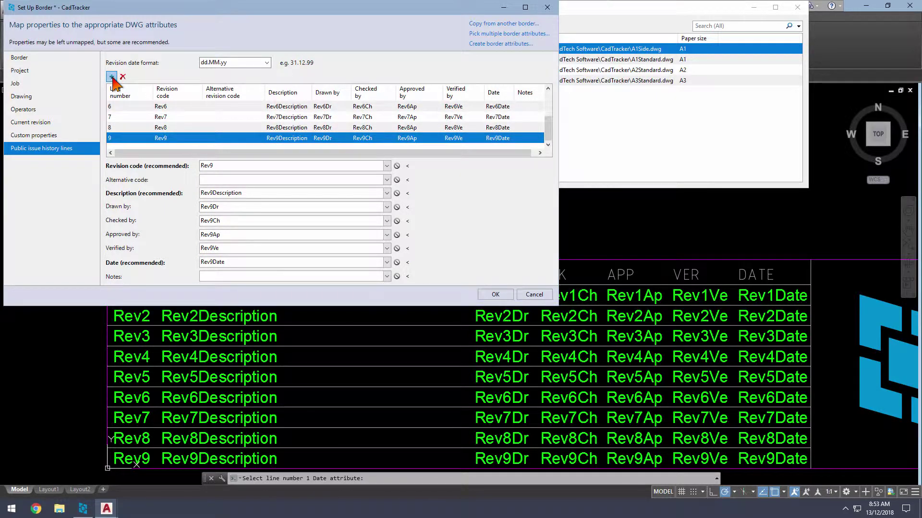
Add a tenth public issue history line, remove it again and save the Maxwell Armstrong A1 standard border setup.
{"action": "left_click", "coordinate": [112, 77]}
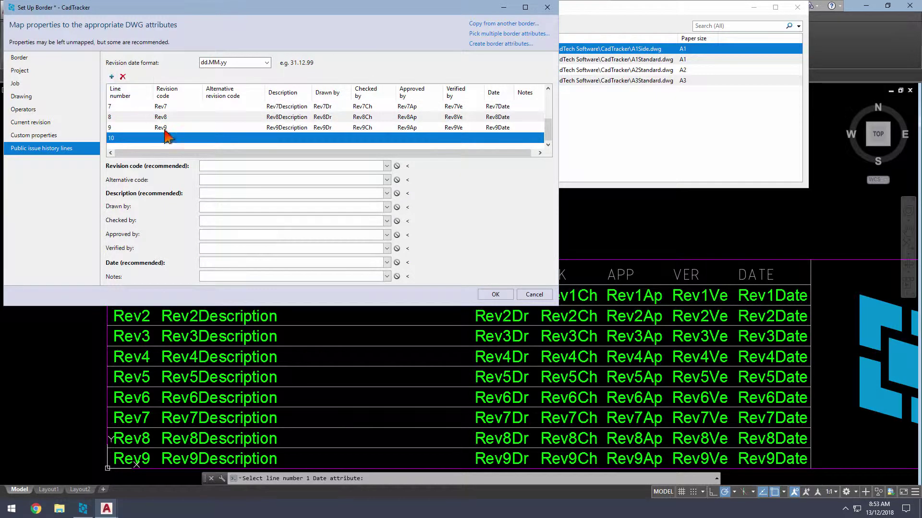
{"action": "left_click", "coordinate": [123, 77]}
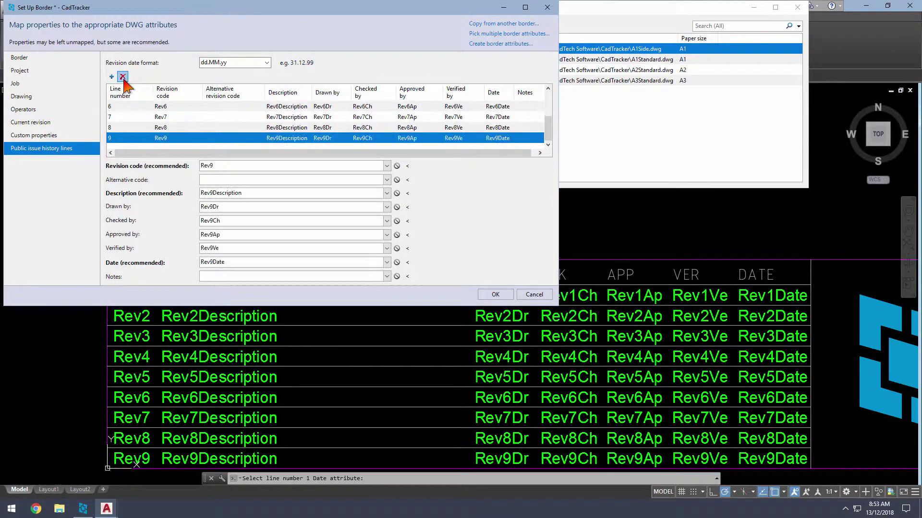
{"action": "left_click", "coordinate": [492, 295]}
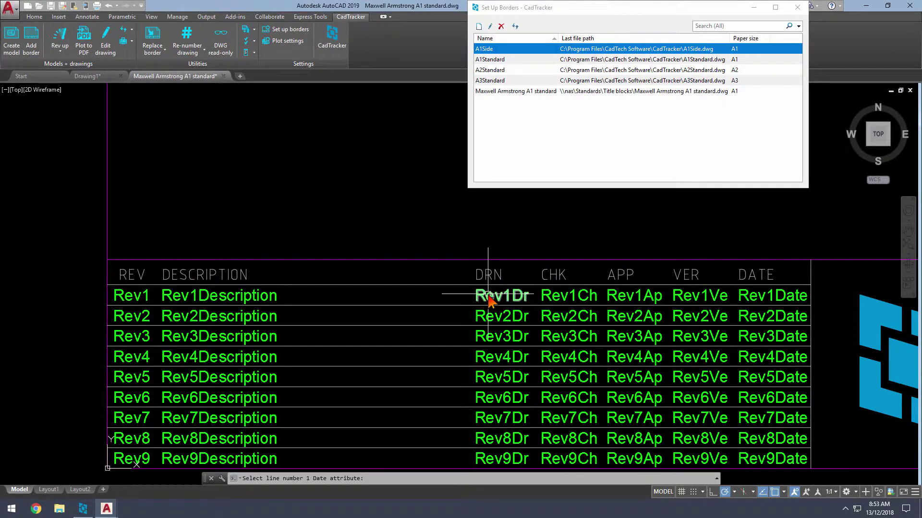
{"action": "left_click", "coordinate": [478, 26]}
{"action": "double_click", "coordinate": [593, 108]}
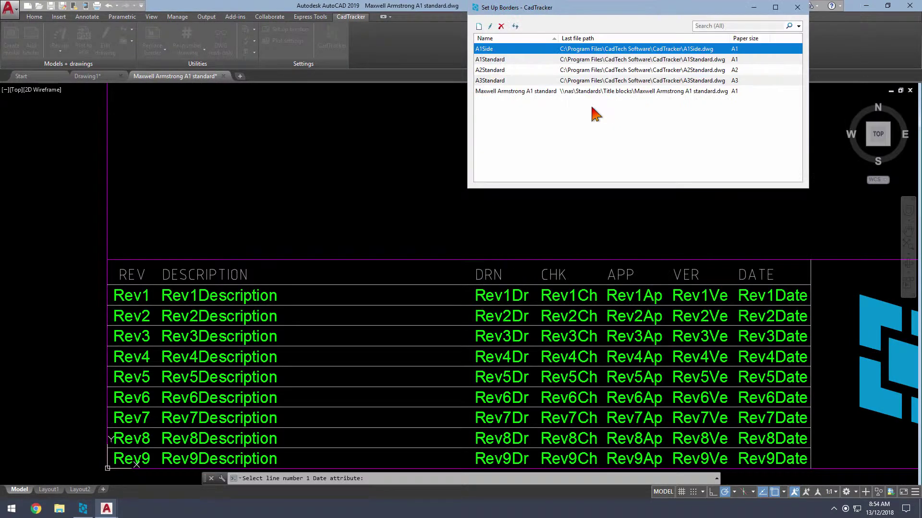
{"action": "scroll", "coordinate": [714, 399], "scroll_direction": "up", "scroll_amount": 6}
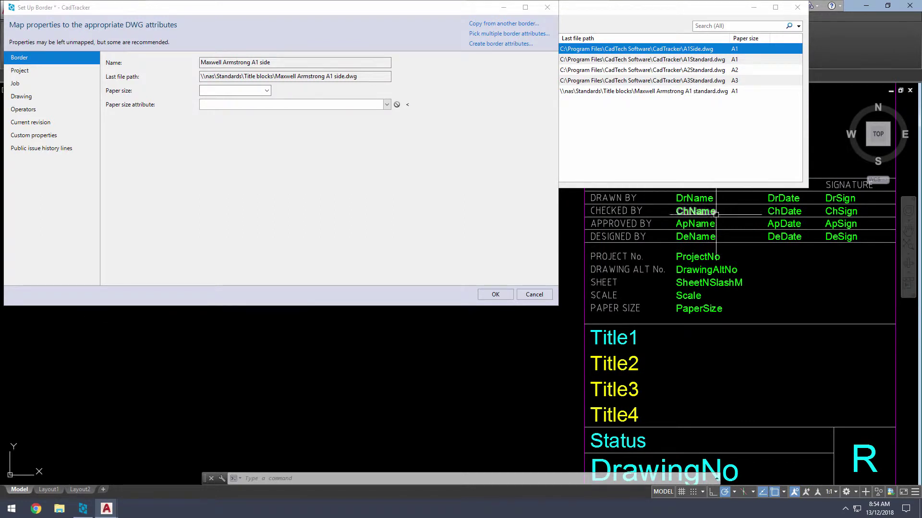
{"action": "left_click", "coordinate": [266, 90]}
{"action": "left_click", "coordinate": [261, 116]}
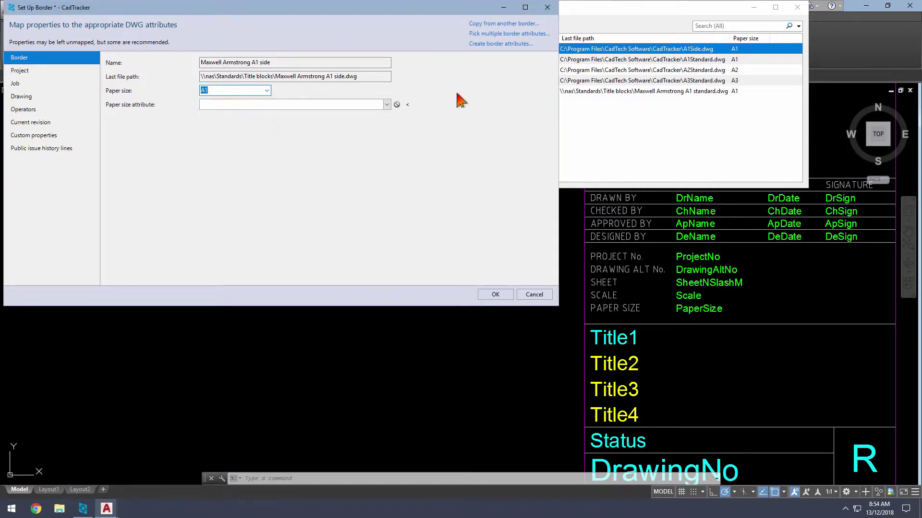
Copy the attribute mappings from the Maxwell Armstrong A1 standard border and check the project, drawing and operator properties.
{"action": "left_click", "coordinate": [507, 24]}
{"action": "left_click", "coordinate": [463, 201]}
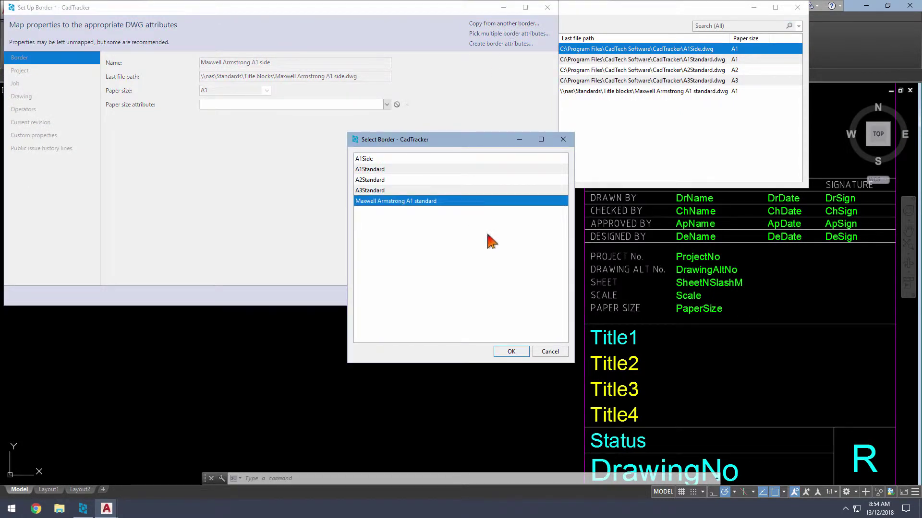
{"action": "left_click", "coordinate": [521, 352]}
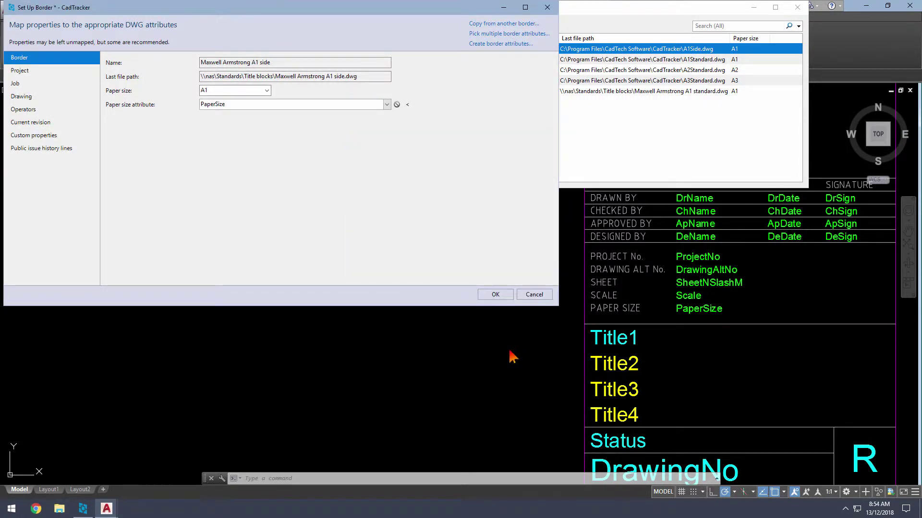
{"action": "left_click", "coordinate": [66, 72]}
{"action": "left_click", "coordinate": [68, 97]}
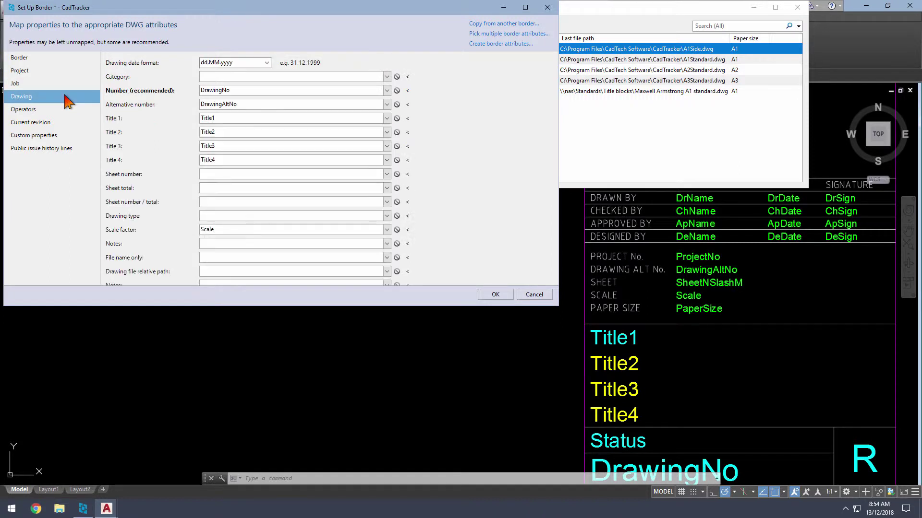
{"action": "left_click", "coordinate": [62, 108]}
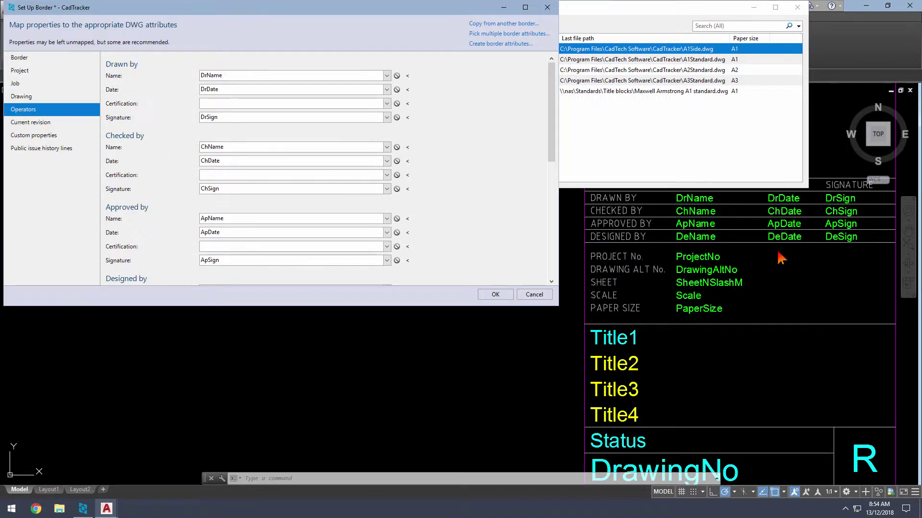
Remove the unmapped public issue history lines from line 4 onwards and save the A1 side border setup.
{"action": "left_click", "coordinate": [73, 149]}
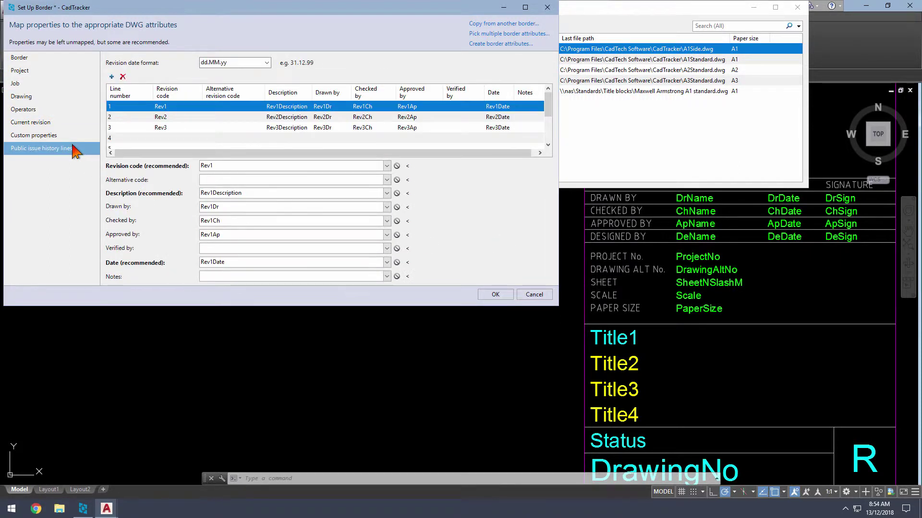
{"action": "left_click", "coordinate": [151, 139]}
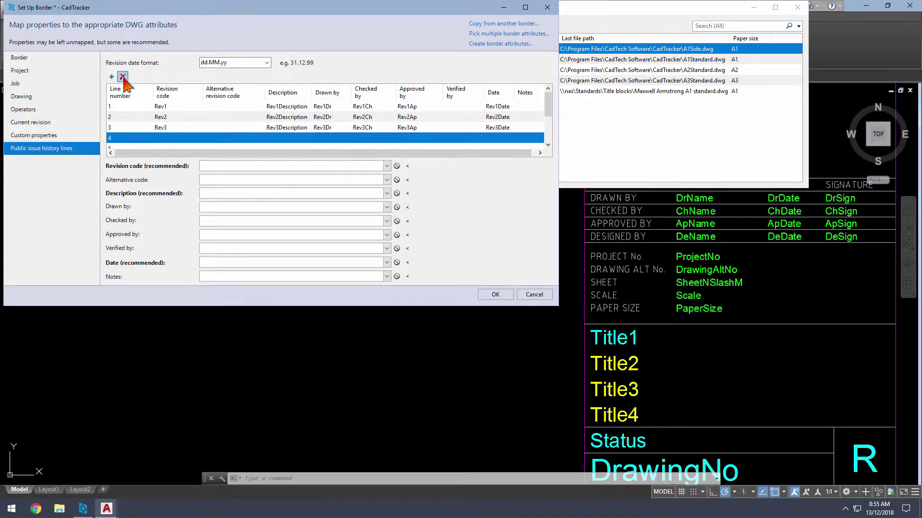
{"action": "middle_click_drag", "start_coordinate": [819, 103], "coordinate": [809, 394]}
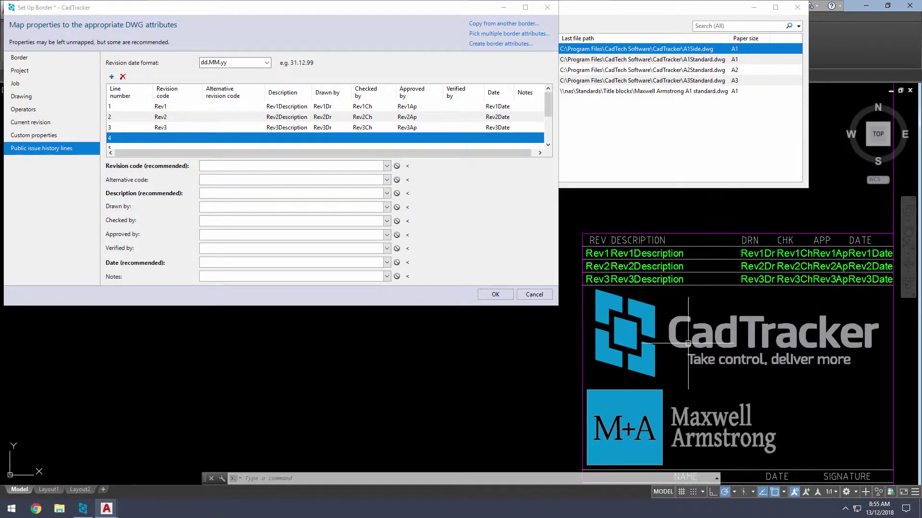
{"action": "left_click", "coordinate": [123, 78]}
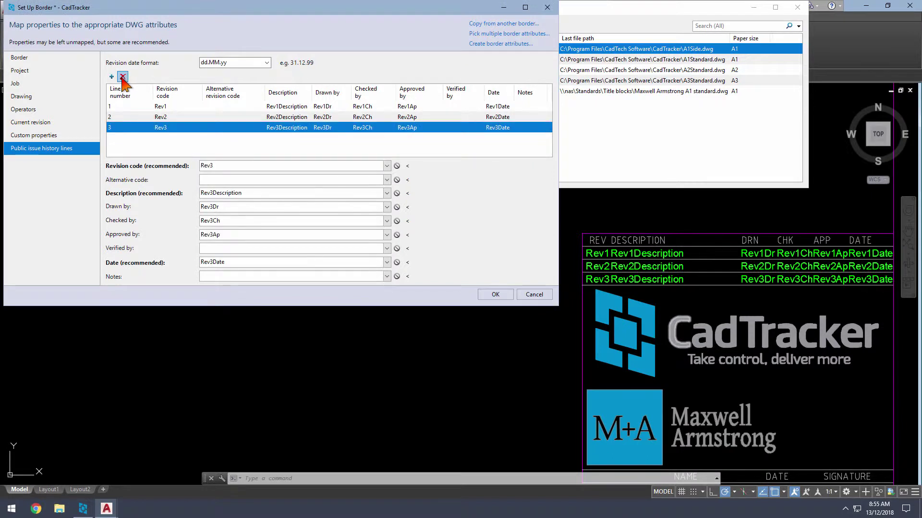
{"action": "left_click", "coordinate": [495, 295]}
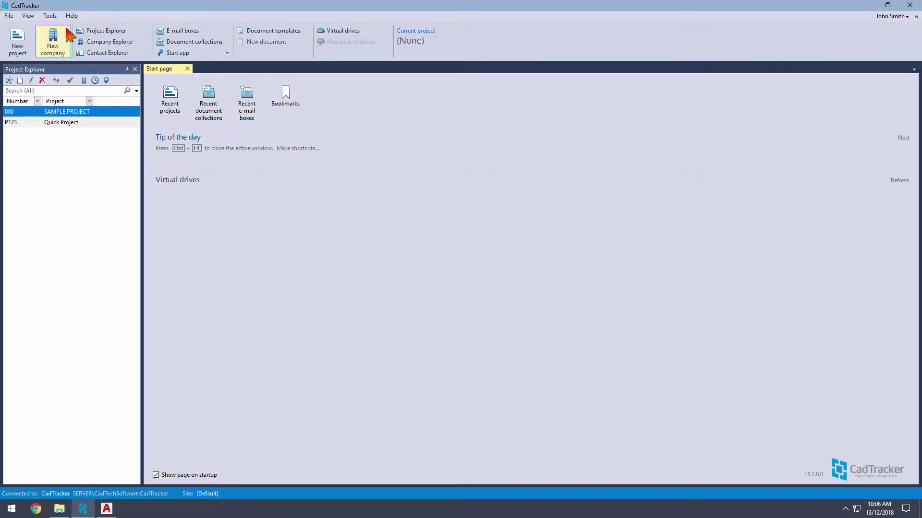
In the CadTracker main window, add drawing type M+A A1 detail using Maxwell Armstrong A1 standard.dwg with PDF plot setting PDF A1.
{"action": "left_click", "coordinate": [51, 16]}
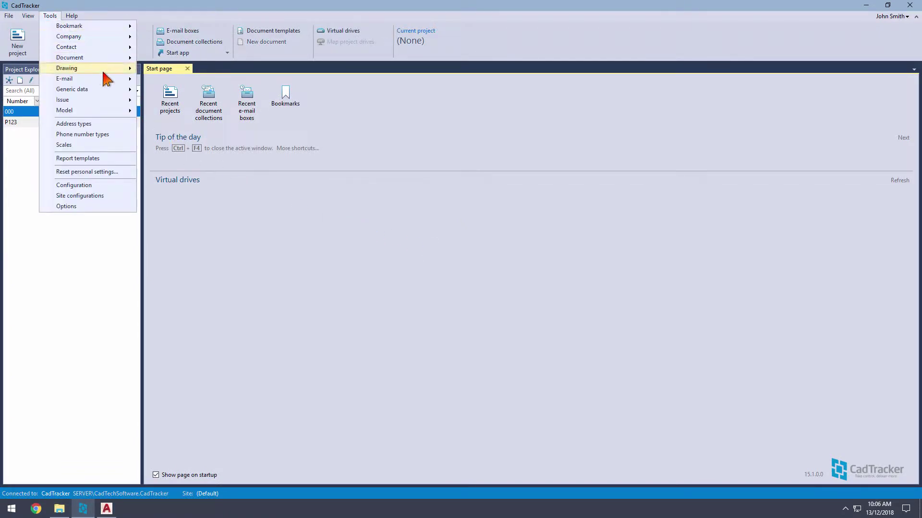
{"action": "mouse_move", "coordinate": [104, 70]}
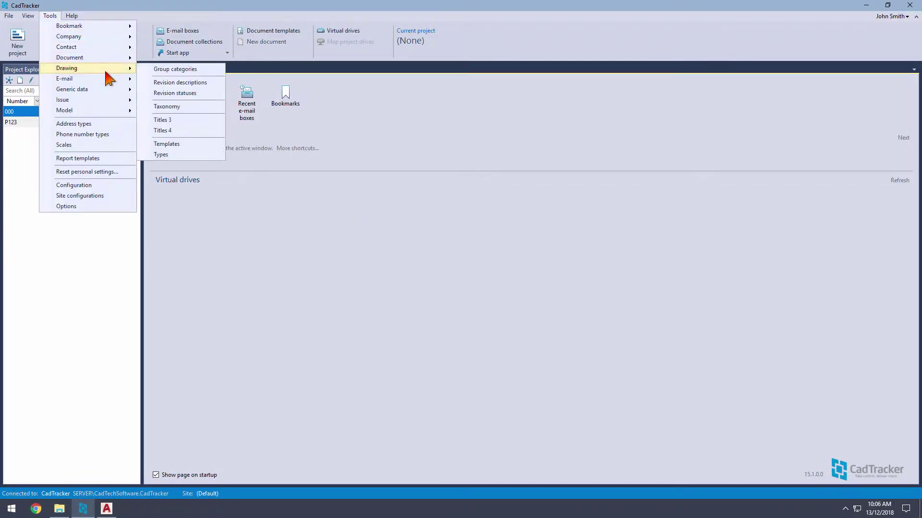
{"action": "left_click", "coordinate": [201, 155]}
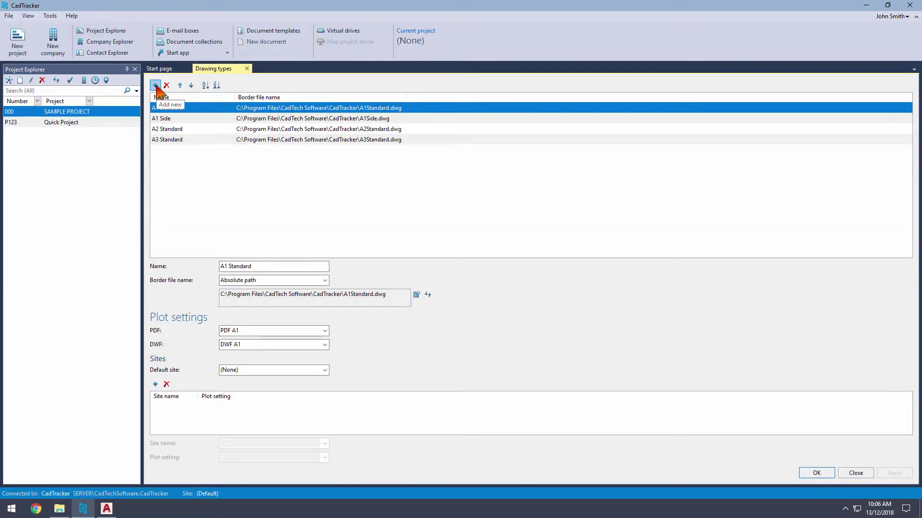
{"action": "left_click", "coordinate": [156, 85]}
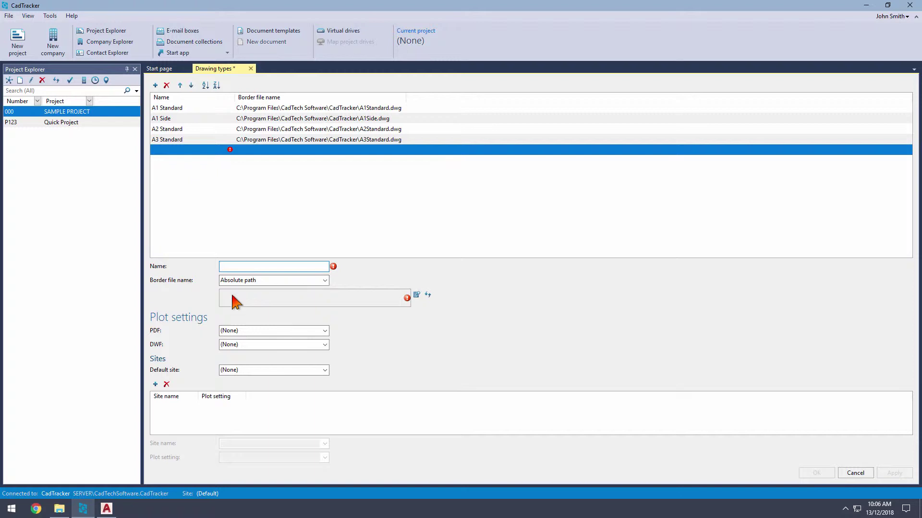
{"action": "left_click", "coordinate": [233, 291]}
{"action": "double_click", "coordinate": [180, 128]}
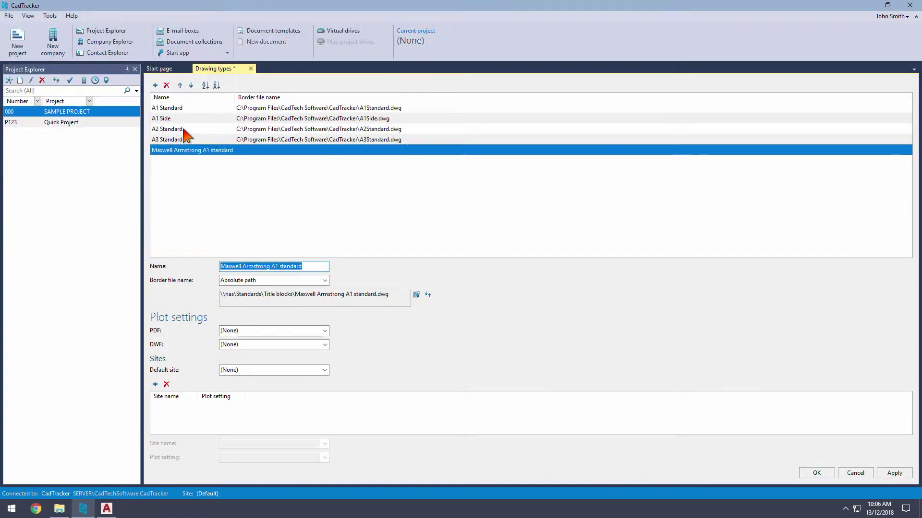
{"action": "type", "text": "M+A "}
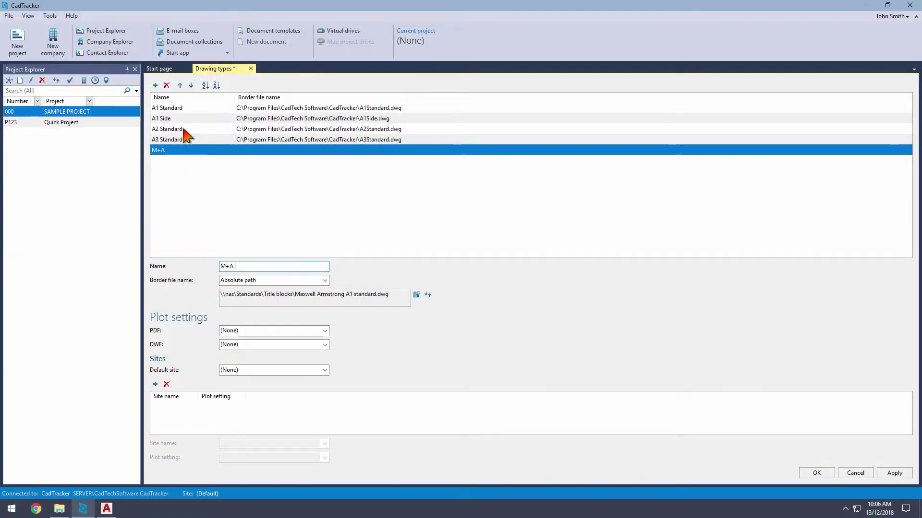
{"action": "type", "text": "A1 detail"}
{"action": "left_click", "coordinate": [247, 331]}
{"action": "left_click", "coordinate": [246, 373]}
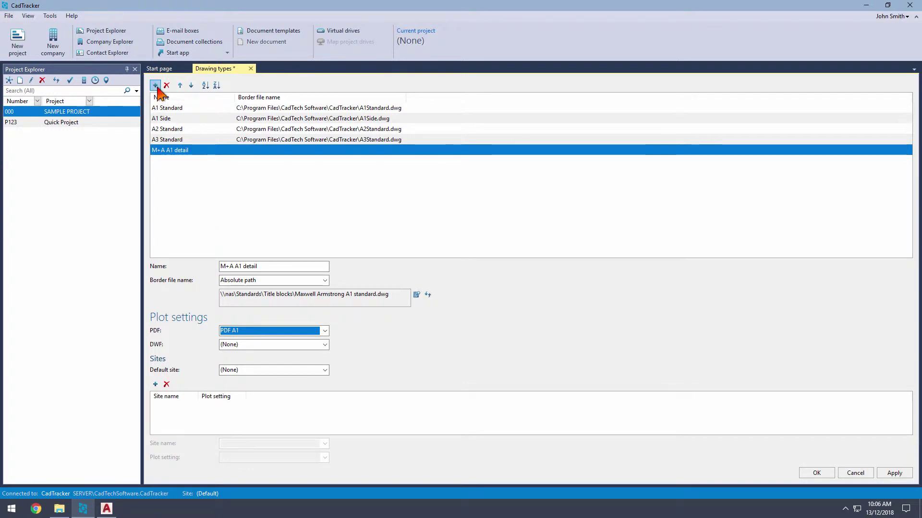
Add drawing type M+A A1 sketch using Maxwell Armstrong A1 standard.dwg as border, with PDF plot setting PDF A1.
{"action": "left_click", "coordinate": [155, 85]}
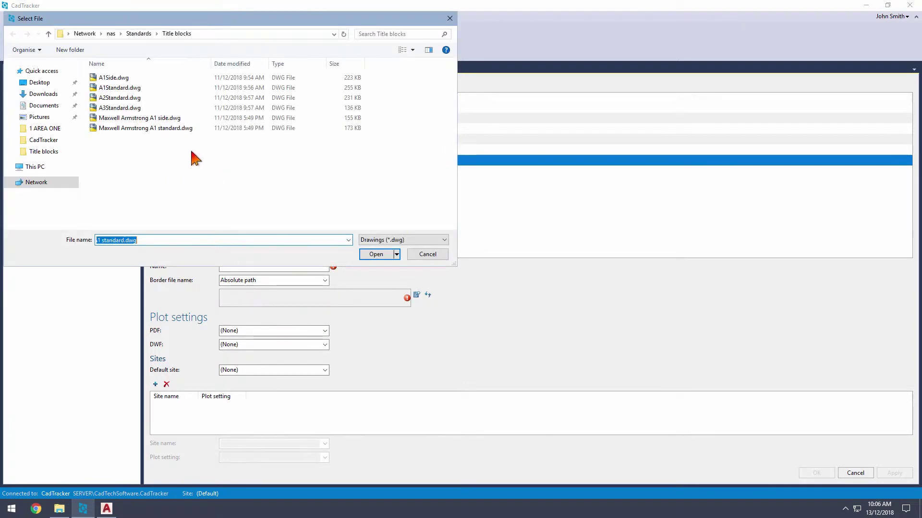
{"action": "double_click", "coordinate": [180, 128]}
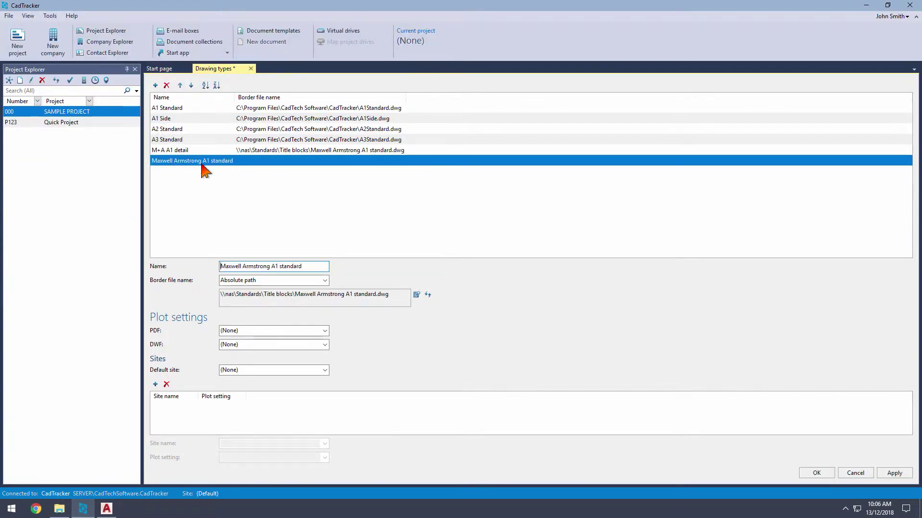
{"action": "key", "text": "ctrl+a"}
{"action": "type", "text": "M"}
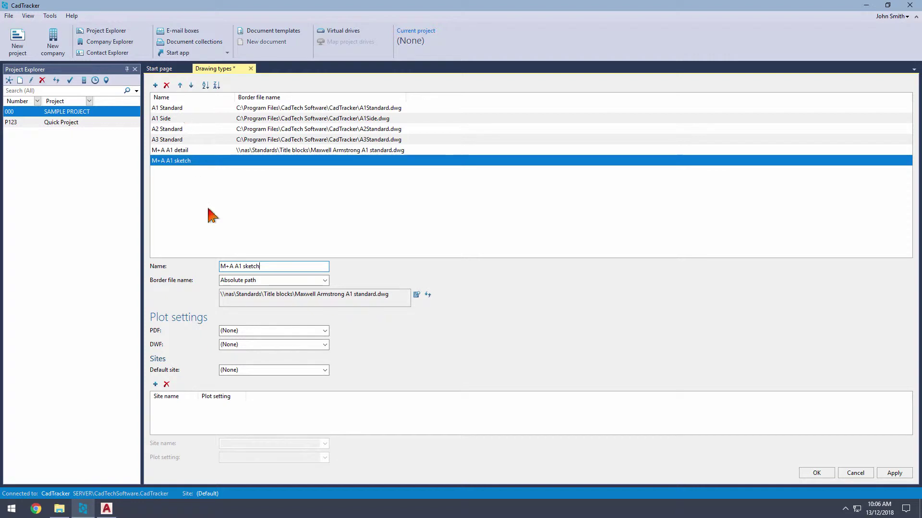
{"action": "left_click", "coordinate": [240, 332]}
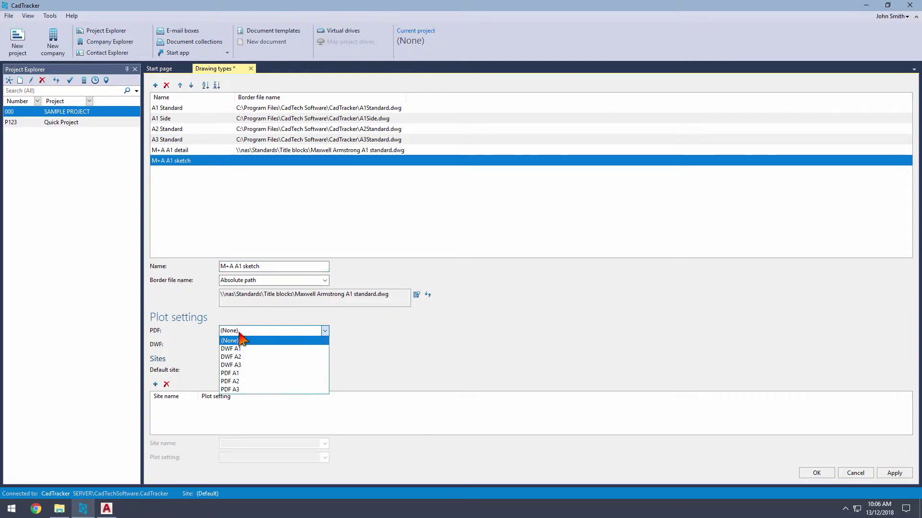
{"action": "left_click", "coordinate": [240, 374]}
Add drawing type M+A A1 side using Maxwell Armstrong A1 side.dwg with PDF plot setting PDF A1, and save the drawing types.
{"action": "left_click", "coordinate": [155, 85]}
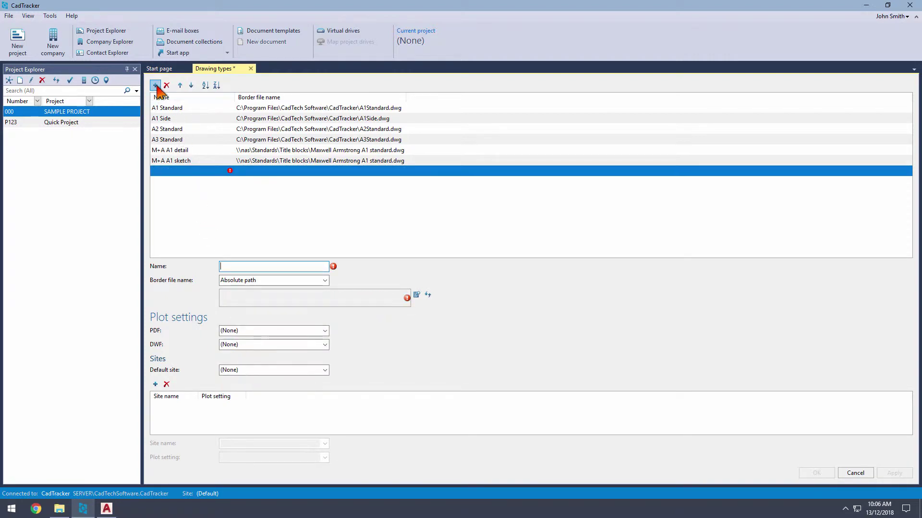
{"action": "left_click", "coordinate": [253, 301]}
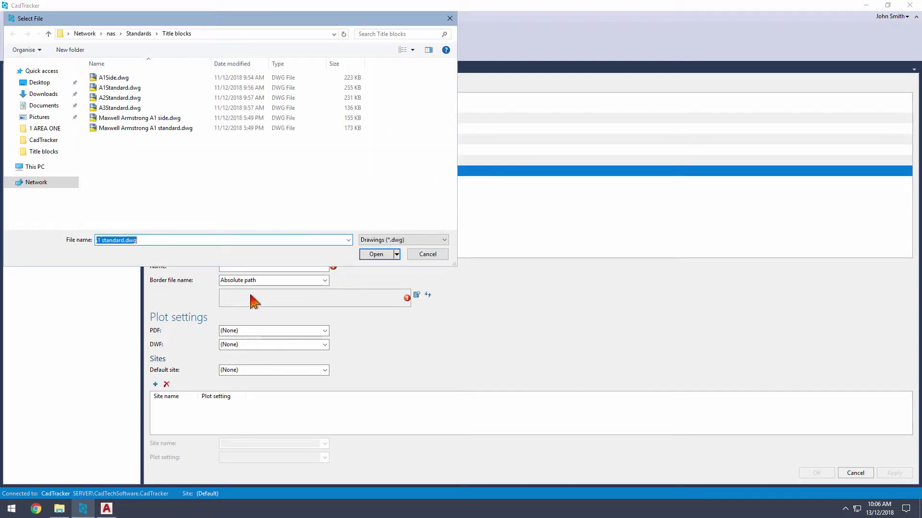
{"action": "double_click", "coordinate": [140, 118]}
{"action": "type", "text": "M+A A1 side"}
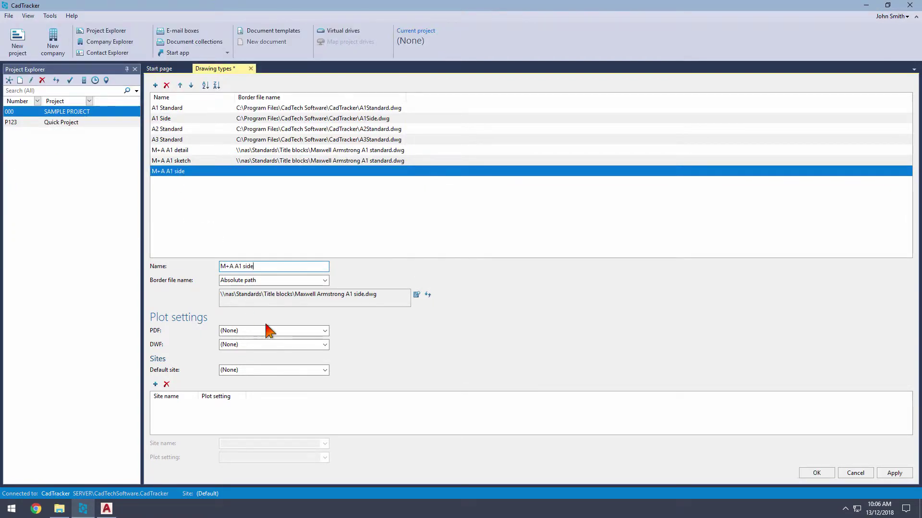
{"action": "left_click", "coordinate": [269, 331]}
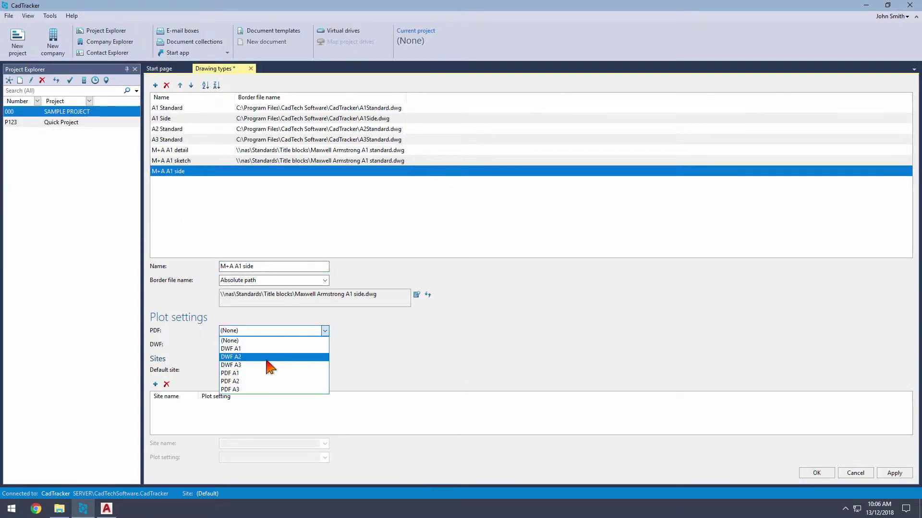
{"action": "left_click", "coordinate": [268, 356]}
{"action": "left_click", "coordinate": [811, 473]}
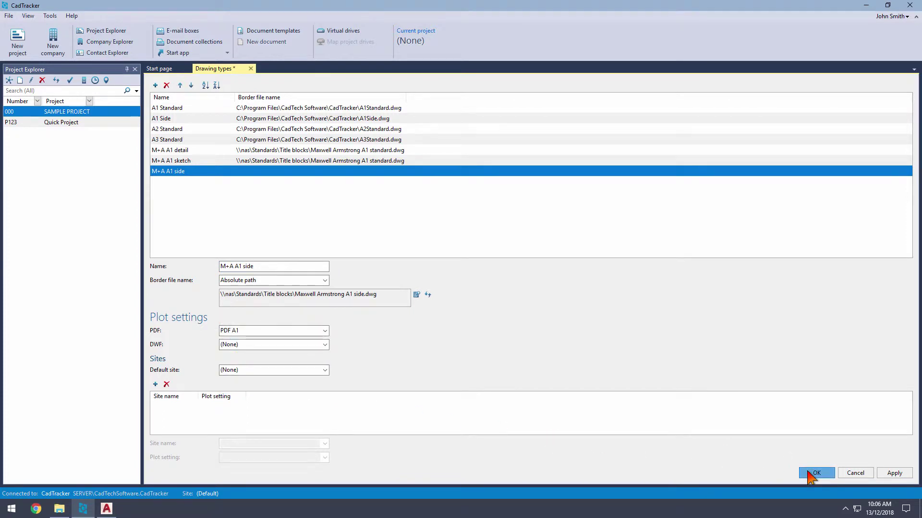
Edit project P123 Quick Project and copy the standard drawing types M+A A1 detail, M+A A1 sketch and M+A A1 side into it.
{"action": "left_click", "coordinate": [107, 125]}
{"action": "right_click", "coordinate": [108, 125]}
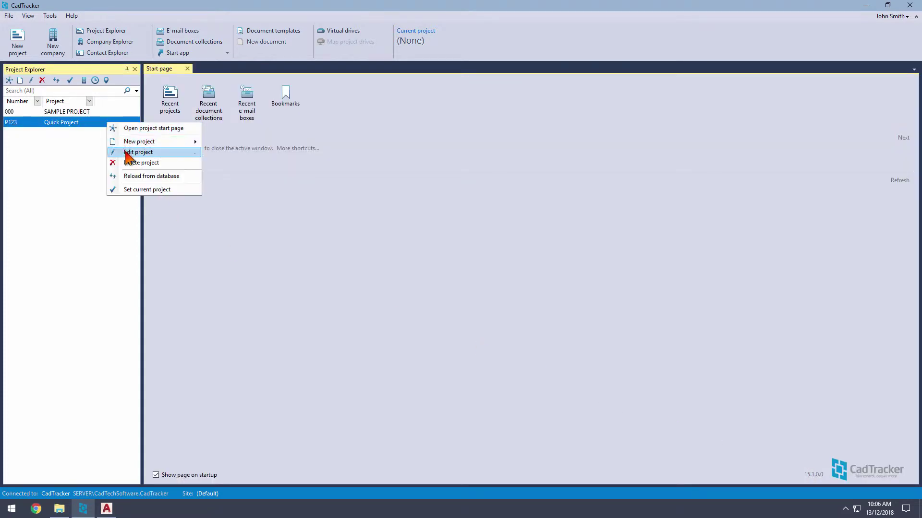
{"action": "left_click", "coordinate": [125, 150]}
{"action": "left_click", "coordinate": [162, 126]}
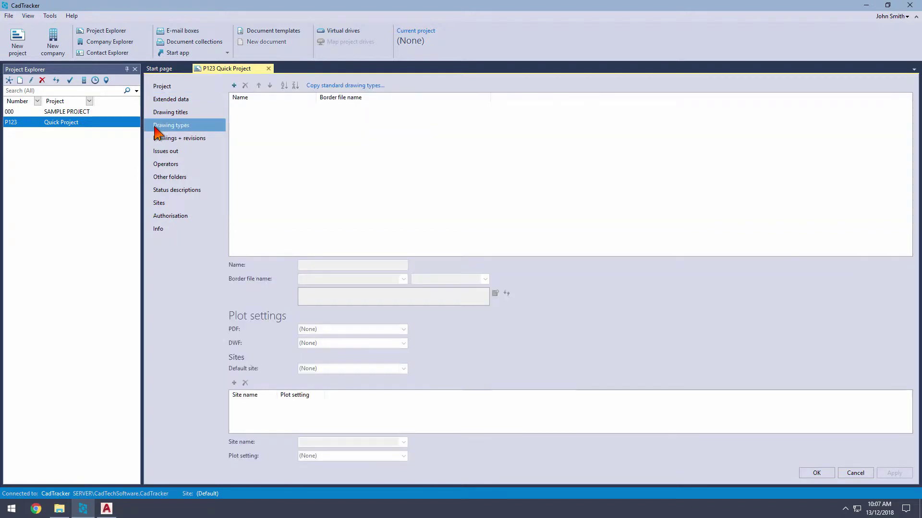
{"action": "left_click", "coordinate": [350, 86]}
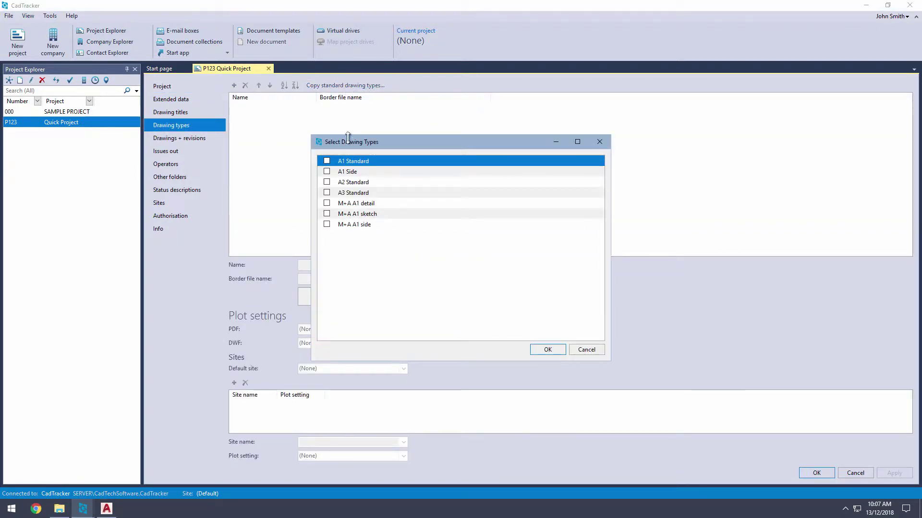
{"action": "left_click", "coordinate": [326, 203]}
{"action": "left_click", "coordinate": [327, 213]}
{"action": "left_click", "coordinate": [326, 224]}
{"action": "left_click", "coordinate": [534, 351]}
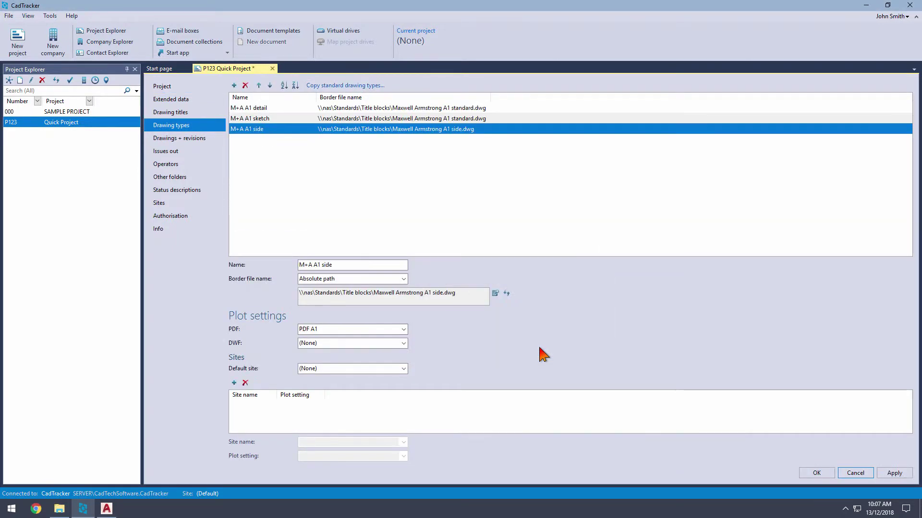
Save the Quick Project edits and, in AutoCAD, start adding a border to a new drawing numbered P123-001 in project P123.
{"action": "left_click", "coordinate": [811, 474]}
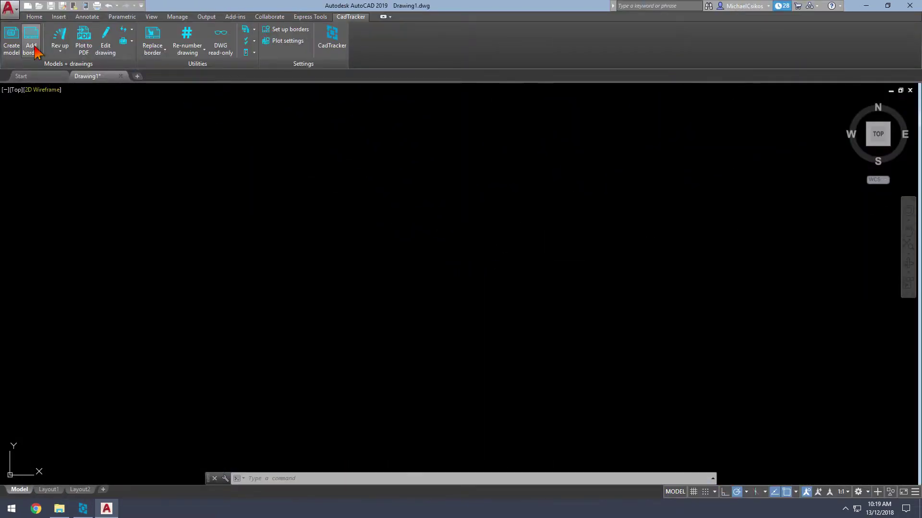
{"action": "left_click", "coordinate": [35, 52]}
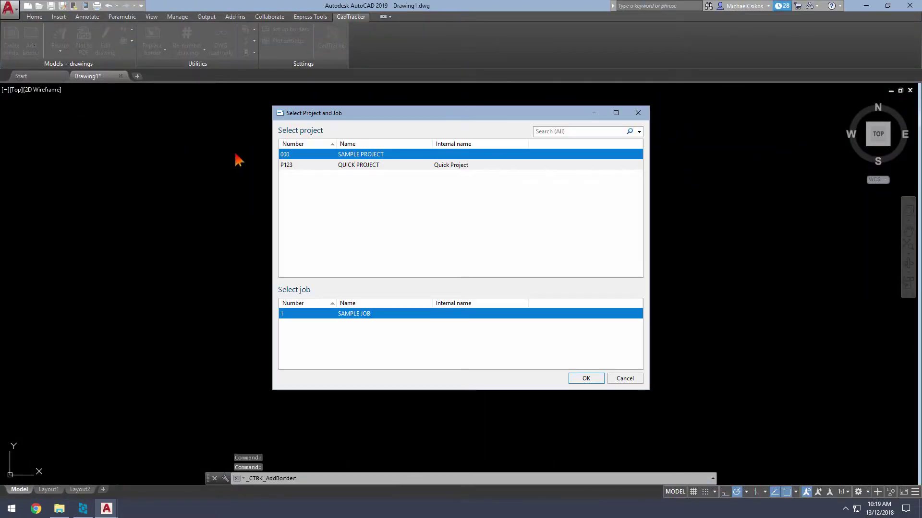
{"action": "key", "text": "Return"}
{"action": "type", "text": "P123-001"}
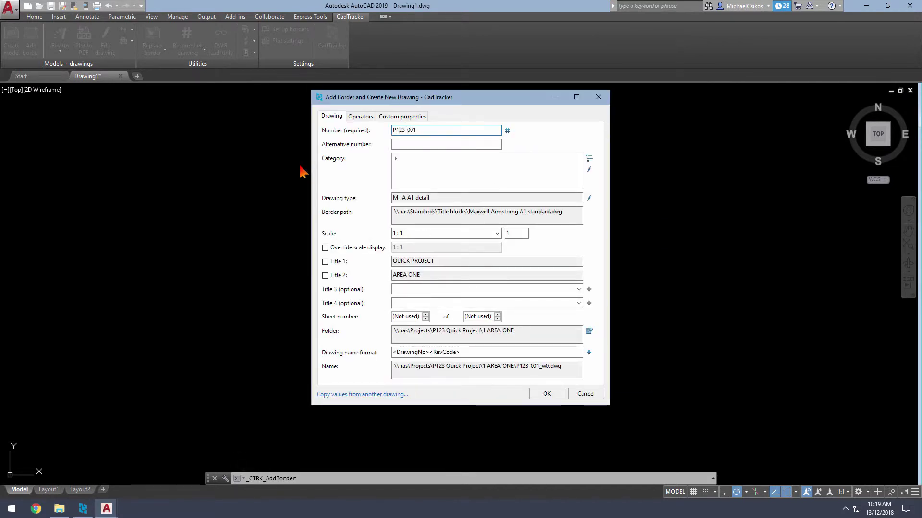
Set Title 3 to DUCT LAYOUT, Title 4 to PENETRATION LAYOUT and the sheet number to 1 of 2, and create the bordered drawing.
{"action": "left_click", "coordinate": [579, 289]}
{"action": "left_click", "coordinate": [572, 306]}
{"action": "left_click", "coordinate": [579, 303]}
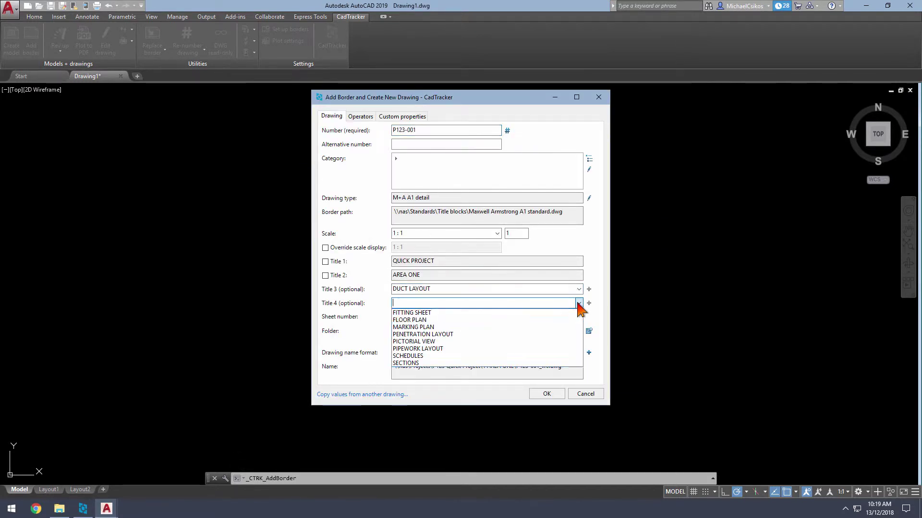
{"action": "left_click", "coordinate": [568, 334]}
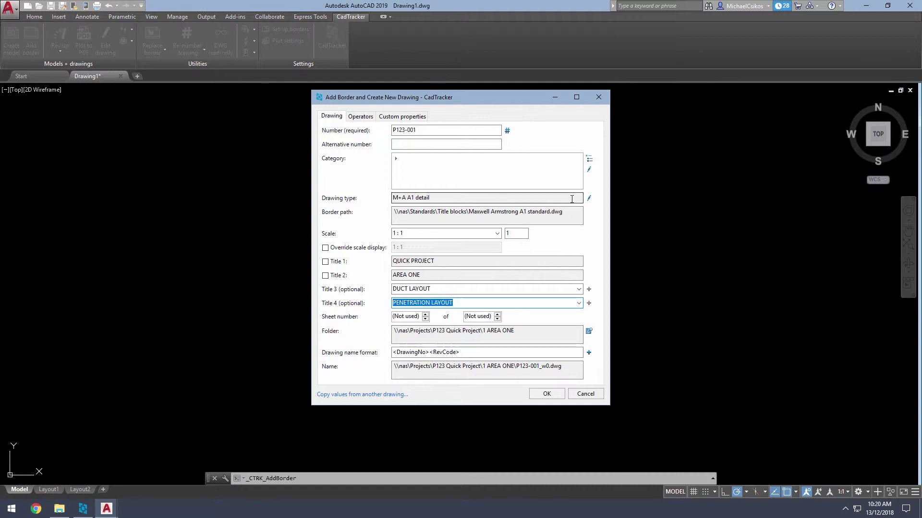
{"action": "left_click", "coordinate": [426, 314]}
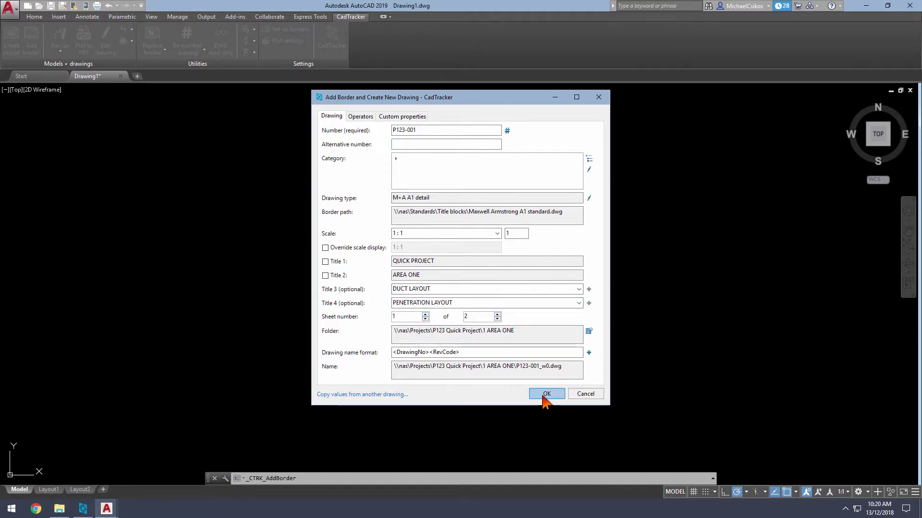
{"action": "left_click", "coordinate": [545, 396]}
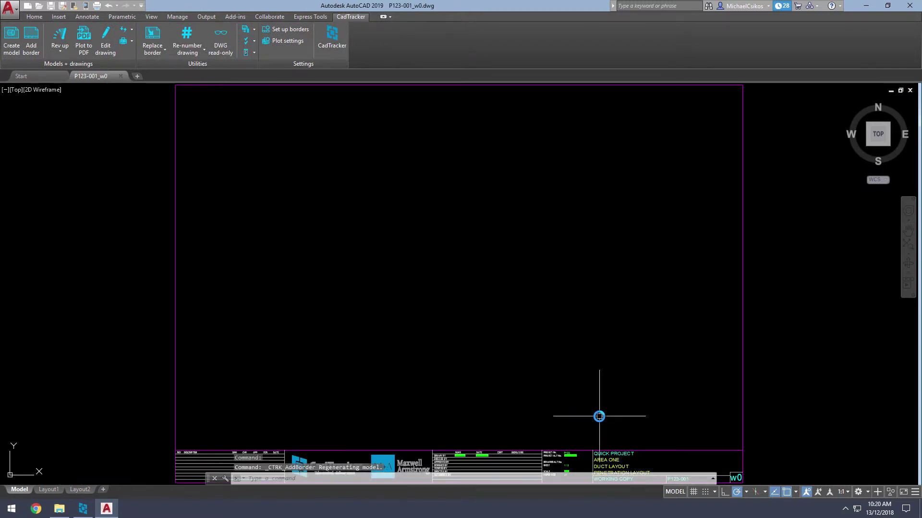
{"action": "middle_click_drag", "start_coordinate": [599, 417], "coordinate": [572, 323]}
{"action": "scroll", "coordinate": [572, 323], "scroll_direction": "up", "scroll_amount": 4}
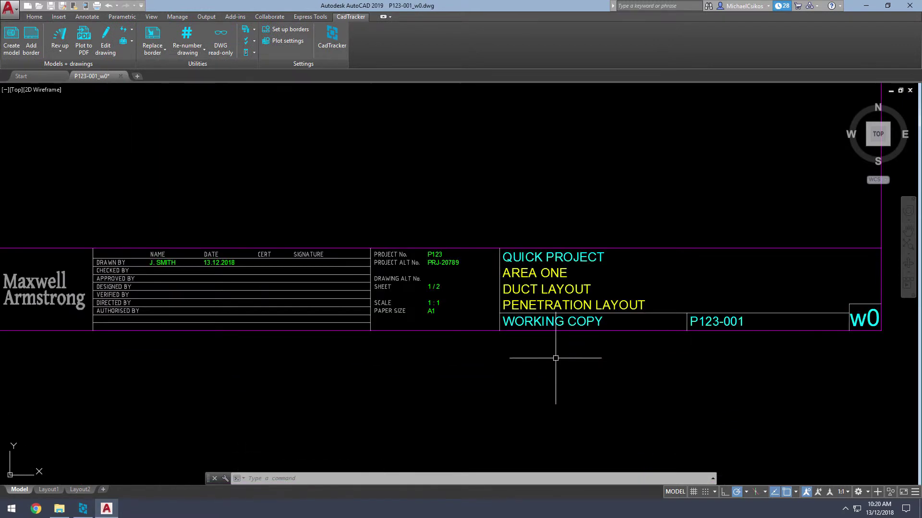
In a new drawing, start adding a border for project P123, job AREA ONE, with drawing type M+A A1 sketch.
{"action": "left_click", "coordinate": [138, 76]}
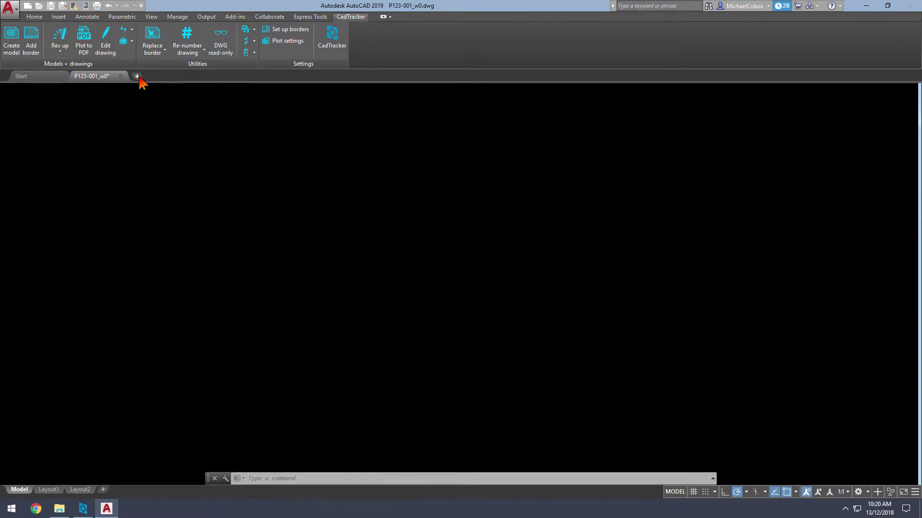
{"action": "left_click", "coordinate": [32, 44]}
{"action": "double_click", "coordinate": [289, 170]}
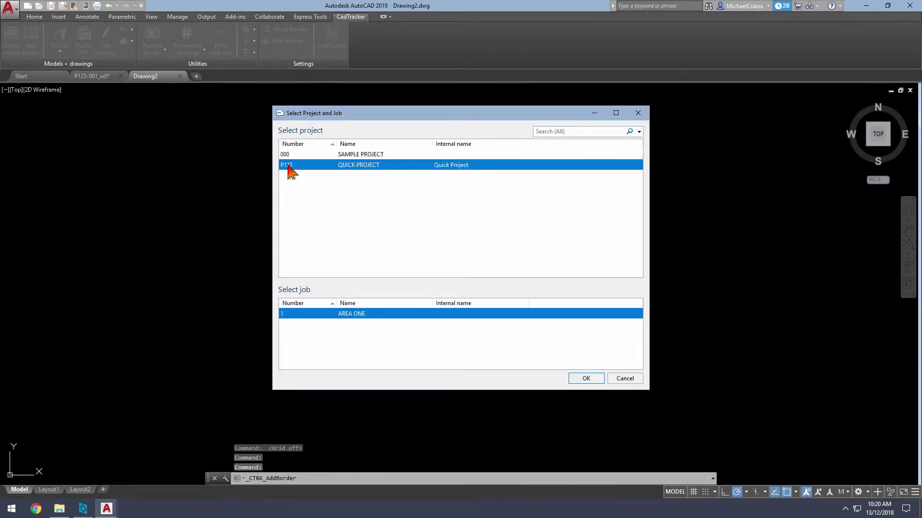
{"action": "left_click", "coordinate": [589, 198]}
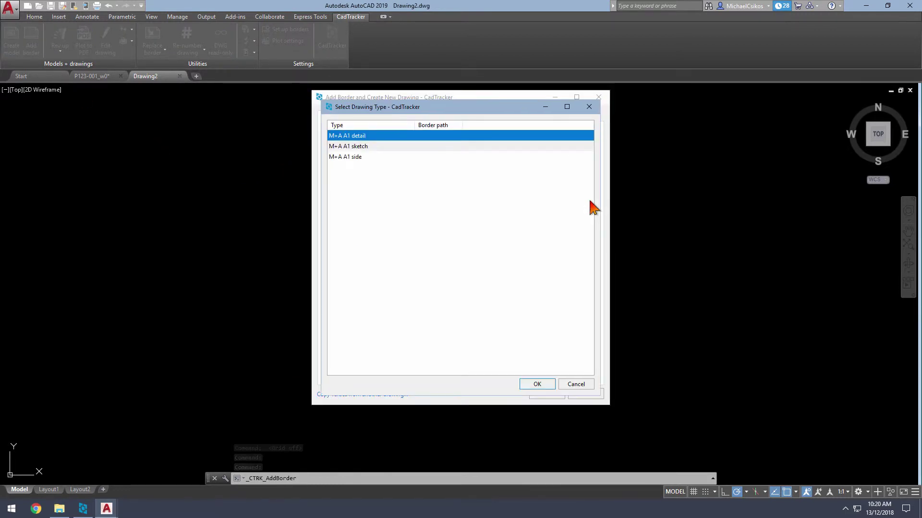
{"action": "left_click", "coordinate": [429, 146]}
{"action": "double_click", "coordinate": [429, 148]}
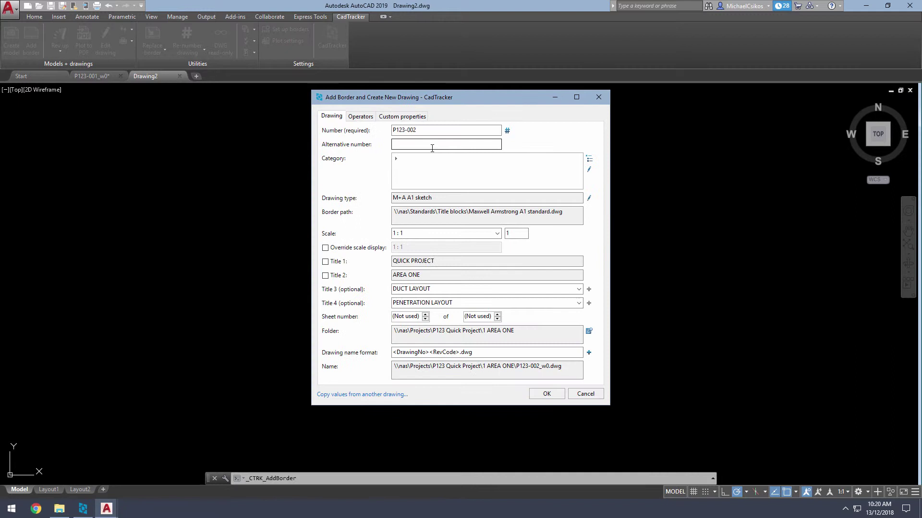
Set Title 3 to DETAIL SKETCH and Title 4 to SECTIONS, and create drawing P123-002.
{"action": "left_click", "coordinate": [579, 303]}
{"action": "left_click", "coordinate": [579, 303]}
{"action": "left_click", "coordinate": [579, 303]}
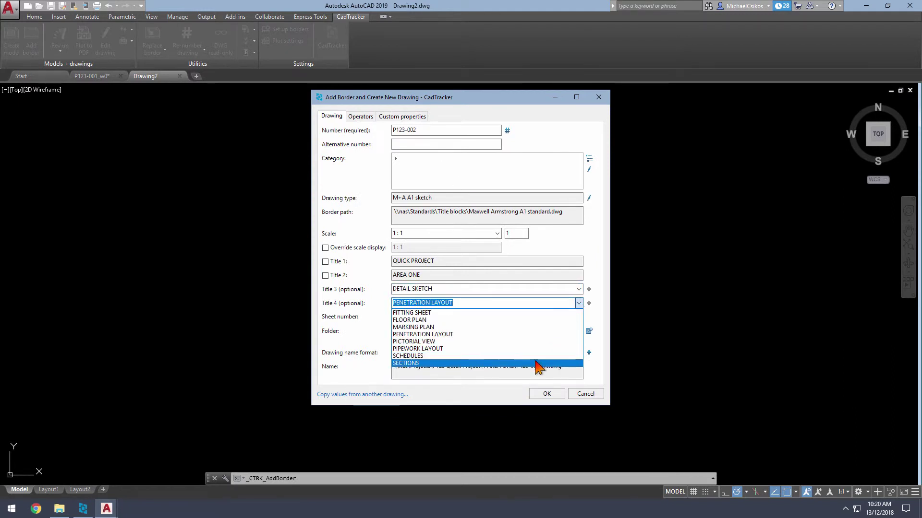
{"action": "left_click", "coordinate": [538, 364]}
{"action": "left_click", "coordinate": [546, 393]}
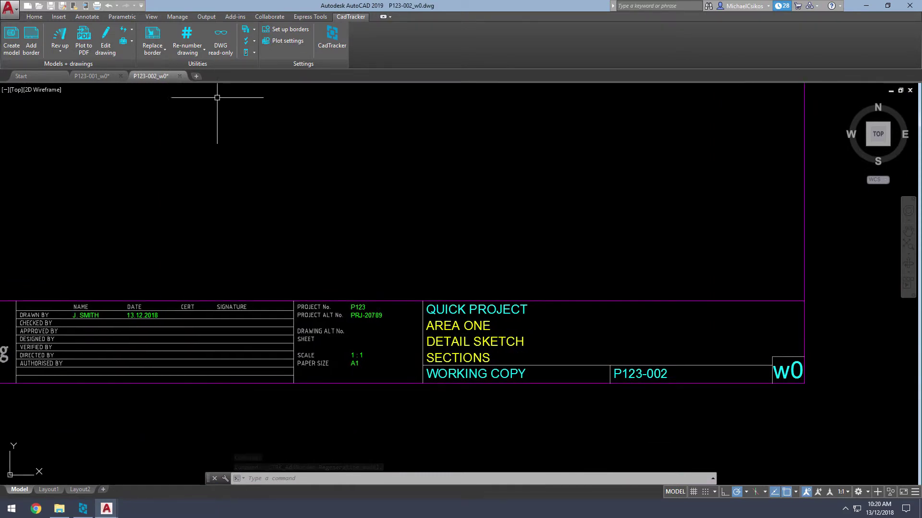
In another new drawing, create P123-003 with drawing type M+A A1 side, Title 3 ELECTRICAL SERVICES and Title 4 PIPEWORK LAYOUT.
{"action": "left_click", "coordinate": [197, 77]}
{"action": "left_click", "coordinate": [33, 36]}
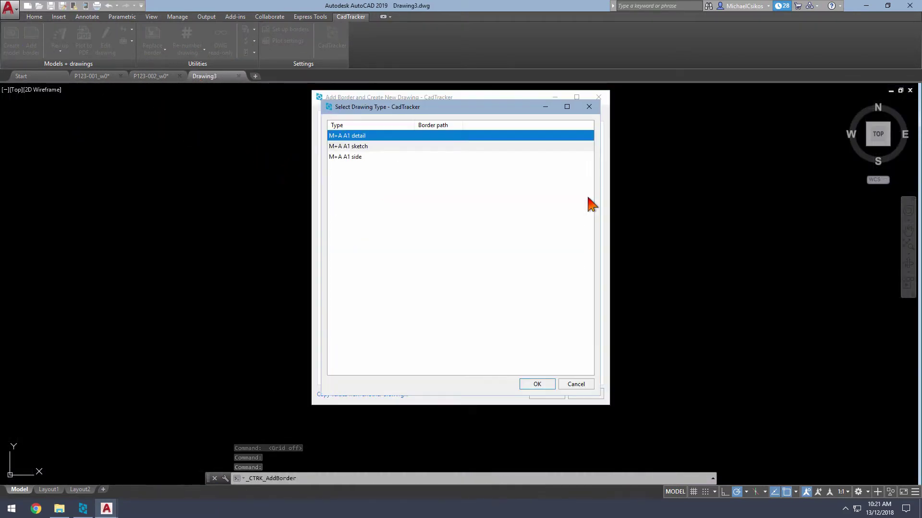
{"action": "double_click", "coordinate": [451, 159]}
{"action": "left_click", "coordinate": [579, 289]}
{"action": "left_click", "coordinate": [571, 313]}
{"action": "left_click", "coordinate": [579, 303]}
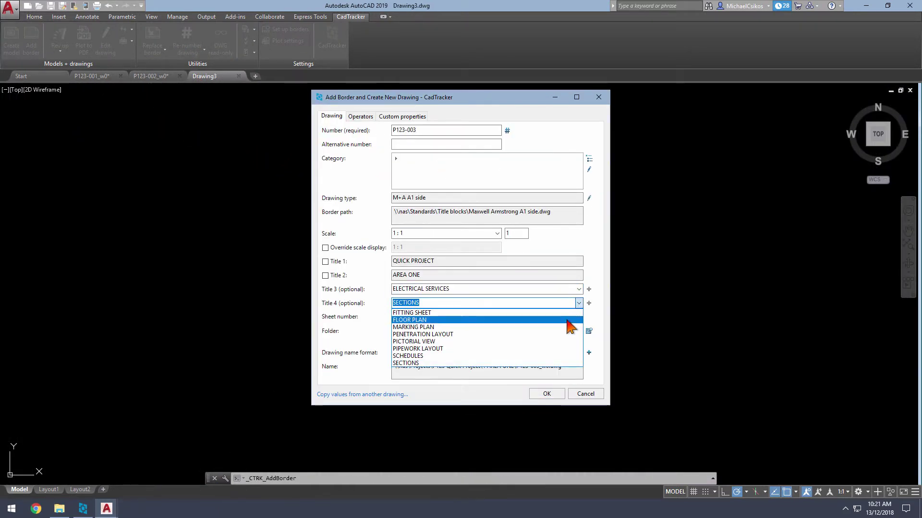
{"action": "left_click", "coordinate": [567, 351]}
{"action": "left_click", "coordinate": [552, 396]}
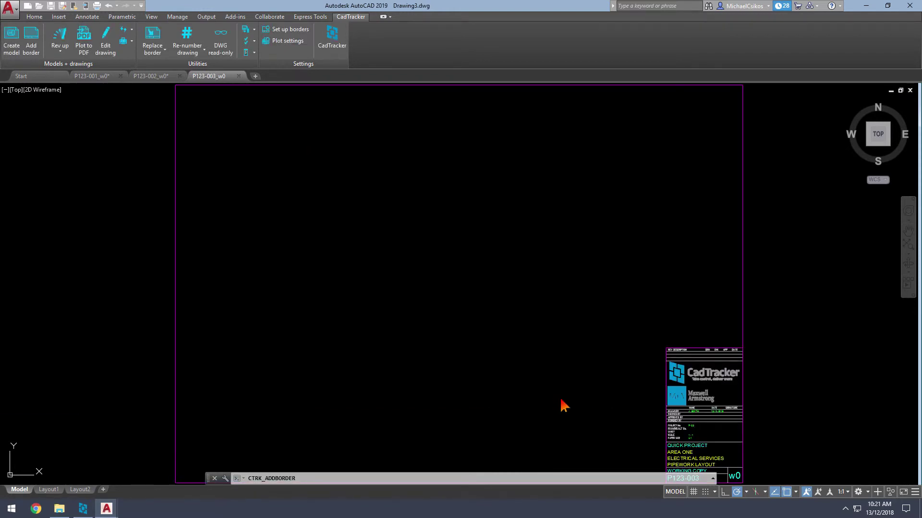
Start revving up multiple drawings to For approval, including P123-001, P123-002 and P123-003.
{"action": "left_click", "coordinate": [59, 48]}
{"action": "left_click", "coordinate": [78, 90]}
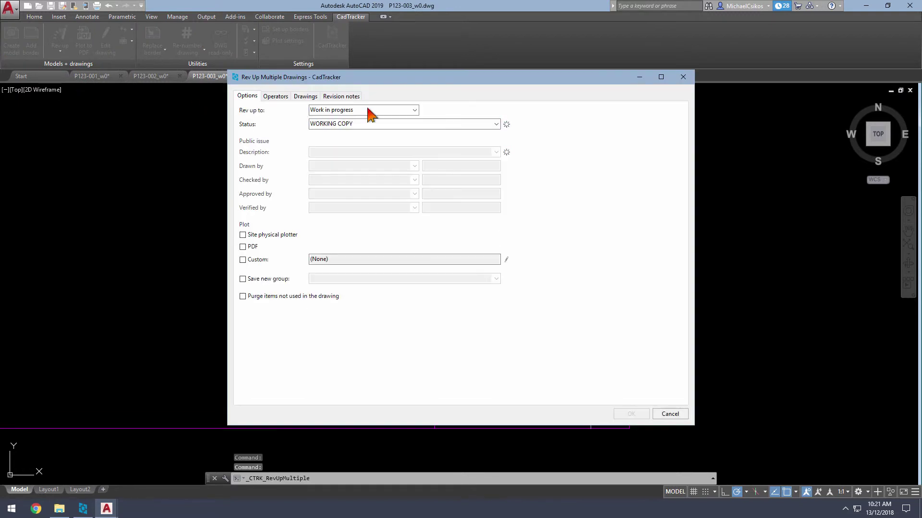
{"action": "left_click", "coordinate": [380, 110]}
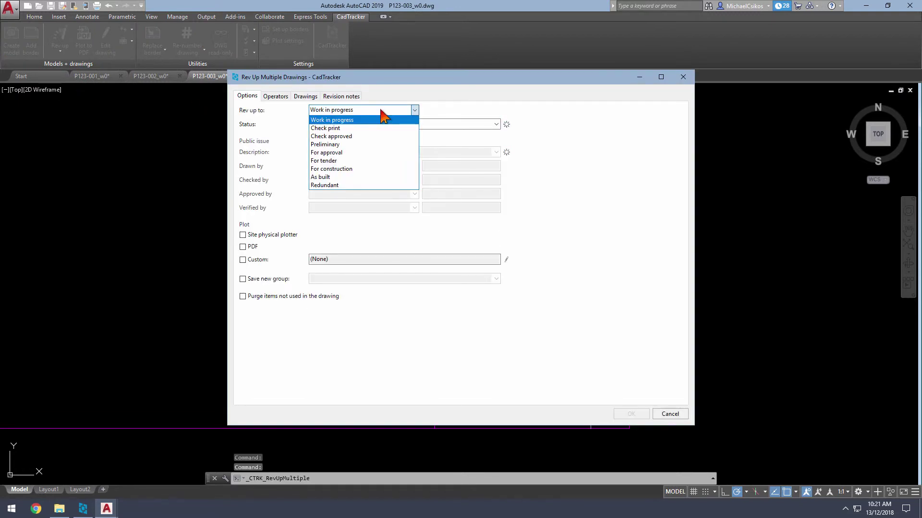
{"action": "left_click", "coordinate": [376, 152]}
{"action": "left_click", "coordinate": [305, 96]}
{"action": "left_click", "coordinate": [309, 160], "text": "shift"}
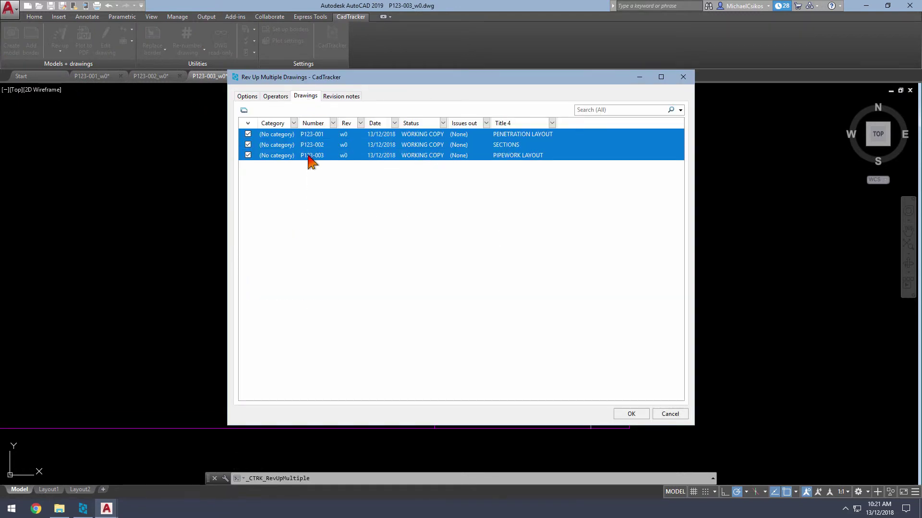
Set Checked by to the second operator listed and Approved by to Administrator, enable PDF plotting and run the rev up.
{"action": "left_click", "coordinate": [248, 96]}
{"action": "left_click", "coordinate": [414, 181]}
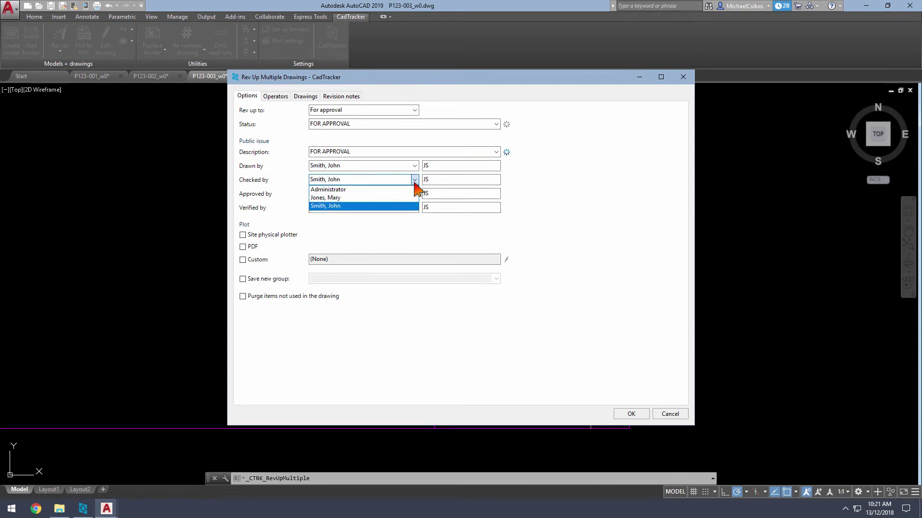
{"action": "left_click", "coordinate": [408, 197]}
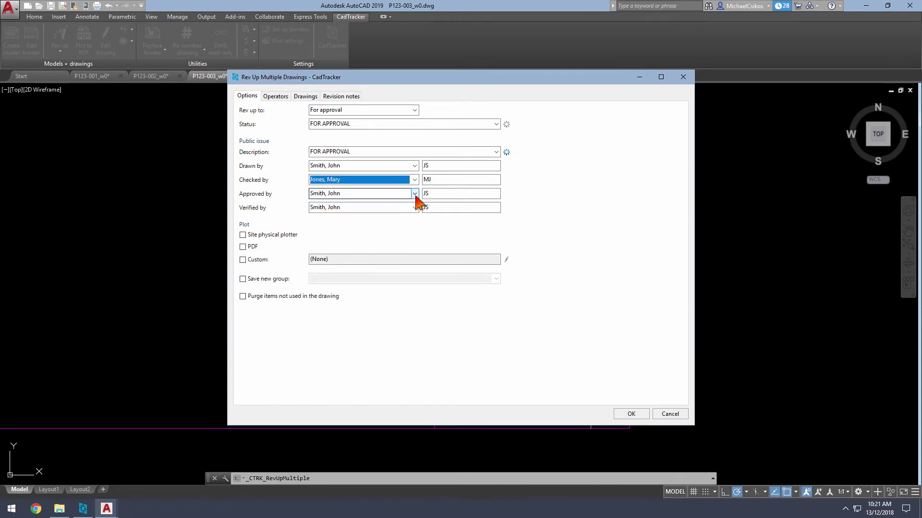
{"action": "left_click", "coordinate": [415, 194]}
{"action": "left_click", "coordinate": [410, 201]}
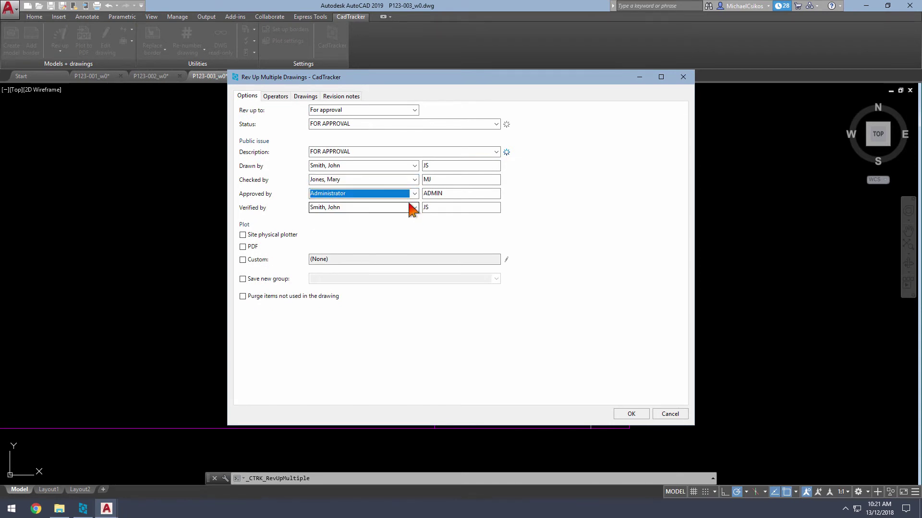
{"action": "left_click", "coordinate": [253, 247]}
{"action": "left_click", "coordinate": [624, 415]}
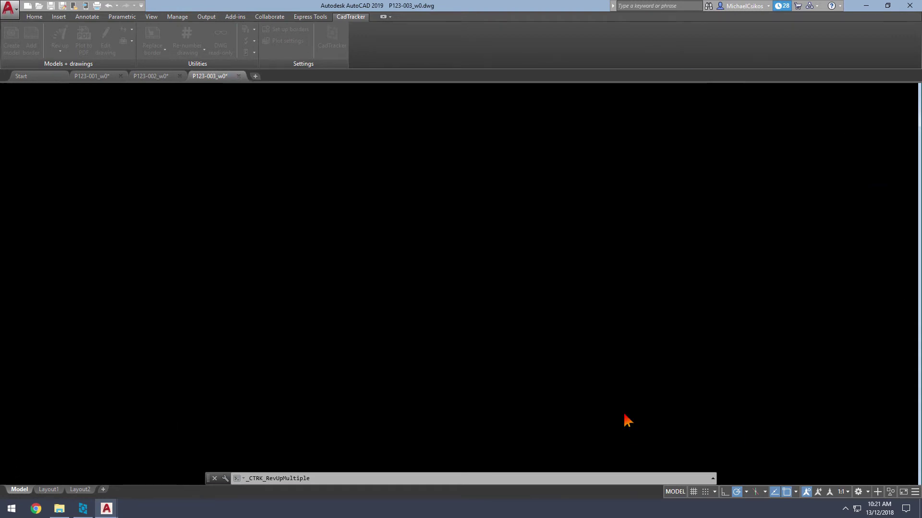
Examine the new revision entries in the title blocks of drawings P123-003 and P123-002.
{"action": "scroll", "coordinate": [666, 298], "scroll_direction": "up", "scroll_amount": 6}
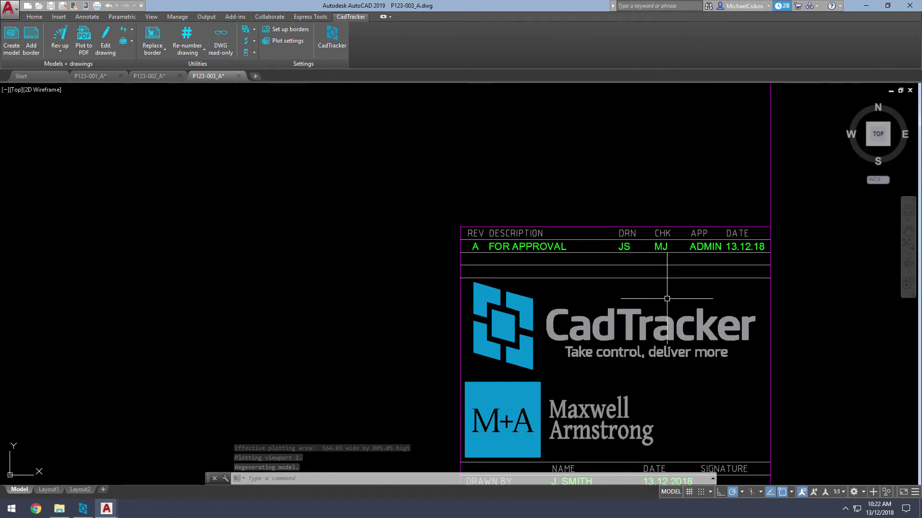
{"action": "left_click", "coordinate": [149, 76]}
{"action": "scroll", "coordinate": [369, 314], "scroll_direction": "up", "scroll_amount": 6}
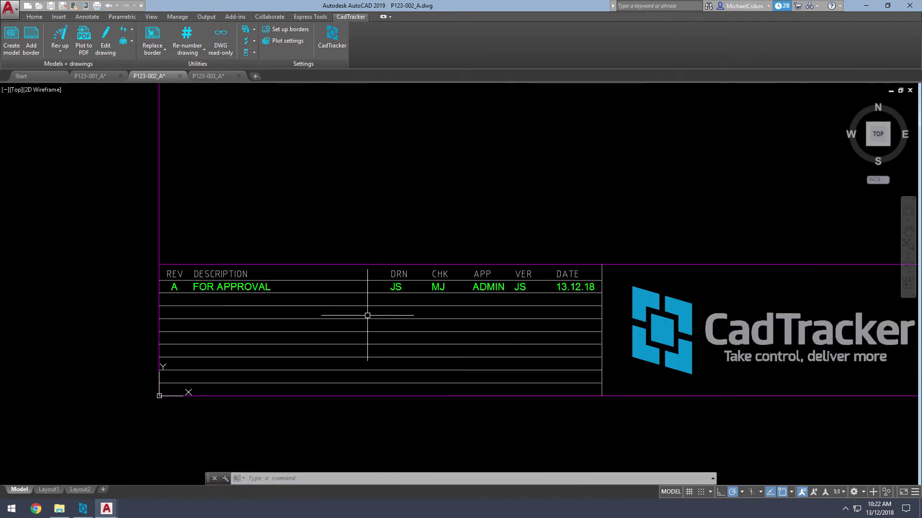
Switch to CadTracker, open Quick Project's drawings and preview P123-002 and P123-003 in an enlarged preview area.
{"action": "left_click", "coordinate": [82, 508]}
{"action": "double_click", "coordinate": [91, 122]}
{"action": "left_click", "coordinate": [173, 188]}
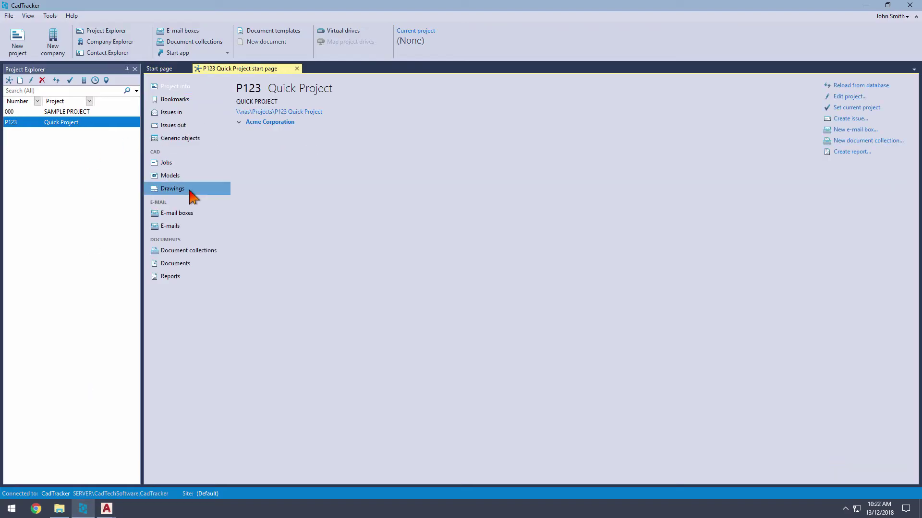
{"action": "left_click", "coordinate": [415, 121]}
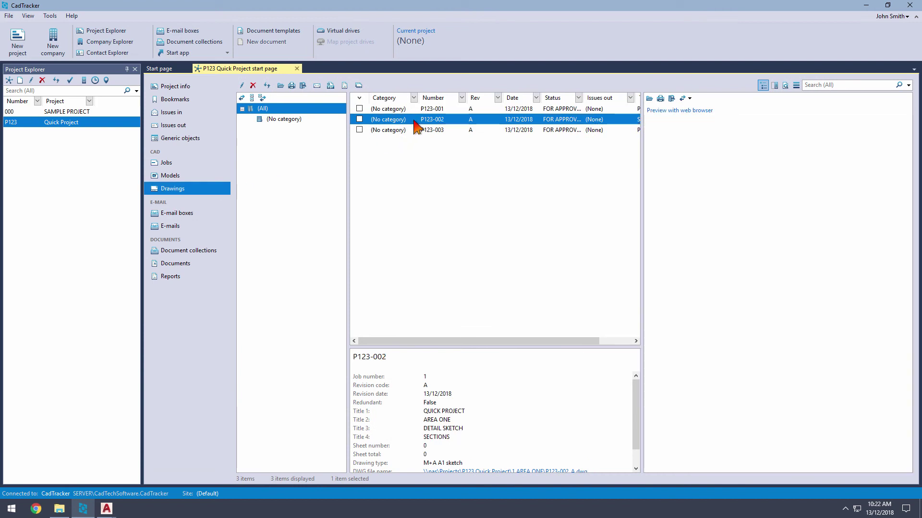
{"action": "left_click_drag", "start_coordinate": [641, 227], "coordinate": [497, 247]}
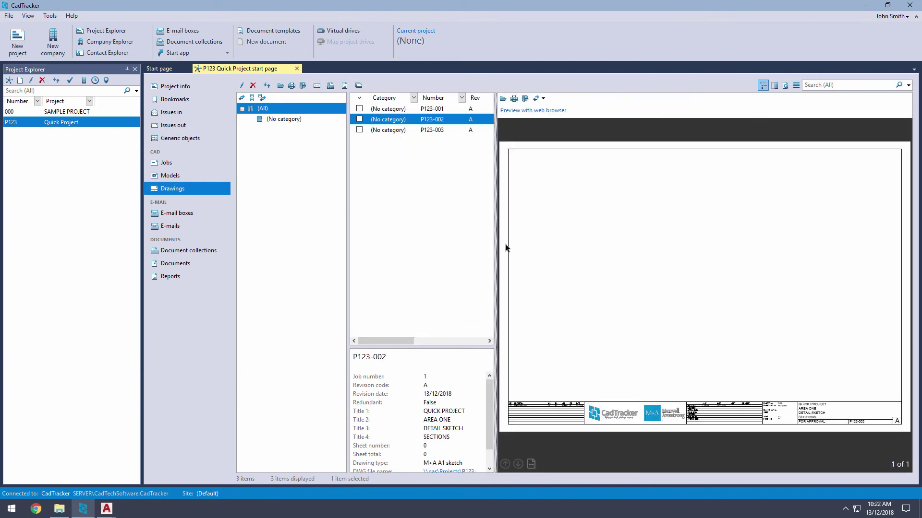
{"action": "left_click", "coordinate": [423, 130]}
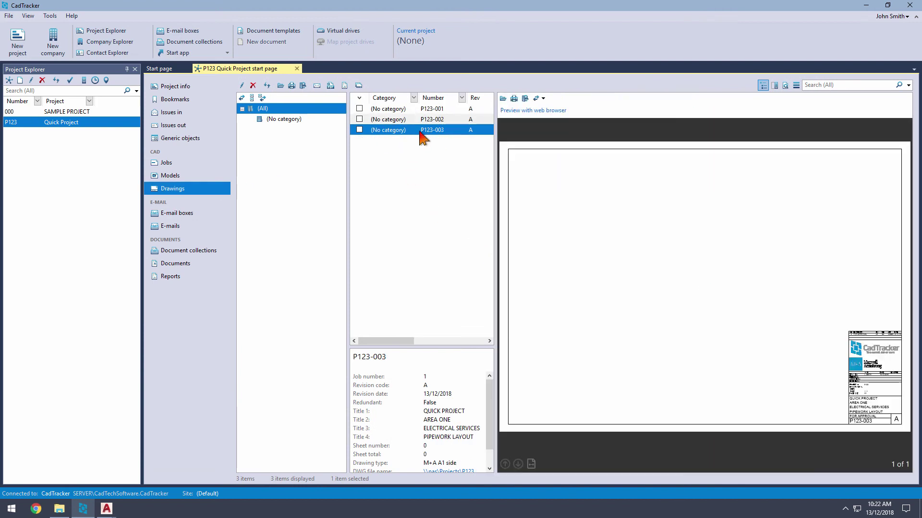